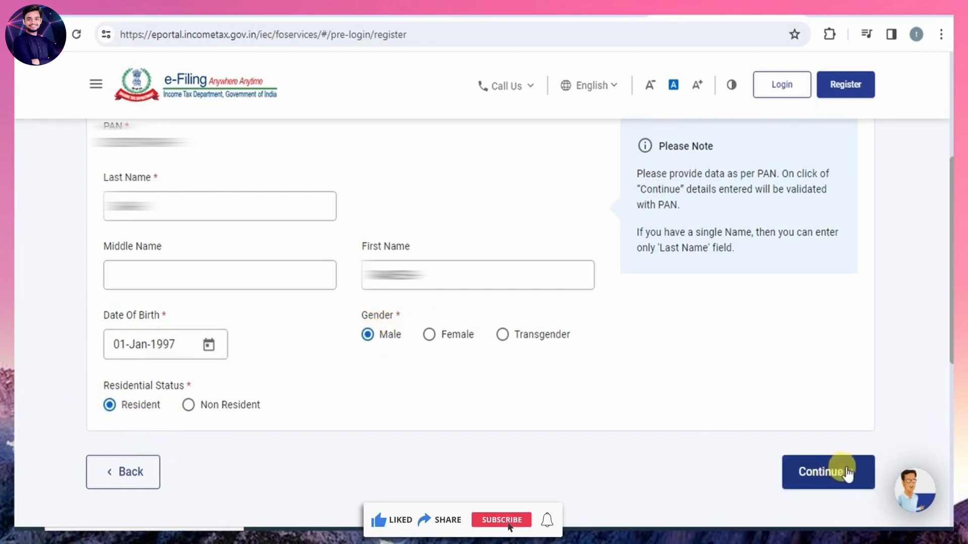
Submit the basic details, and mark both the primary mobile number and the primary e-mail ID as belonging to Self.
click(820, 473)
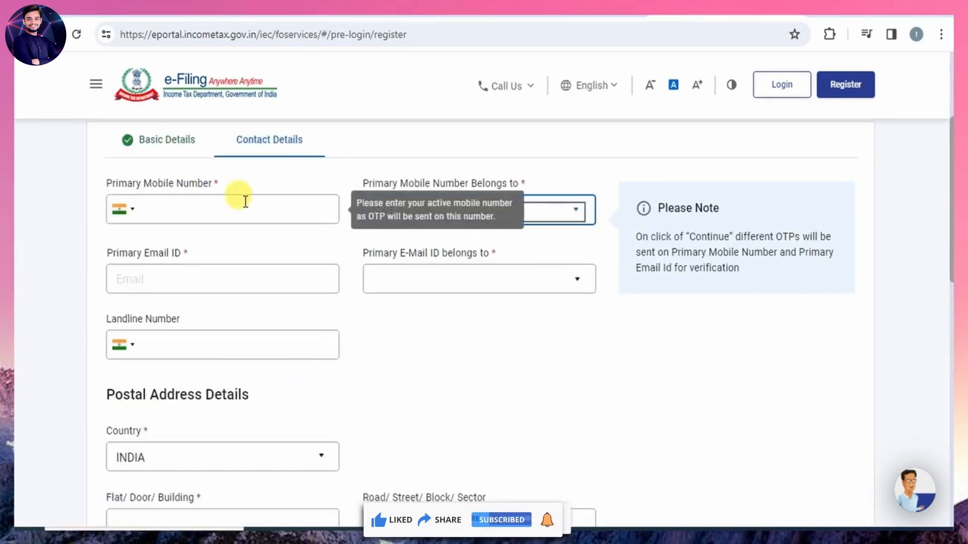
click(558, 205)
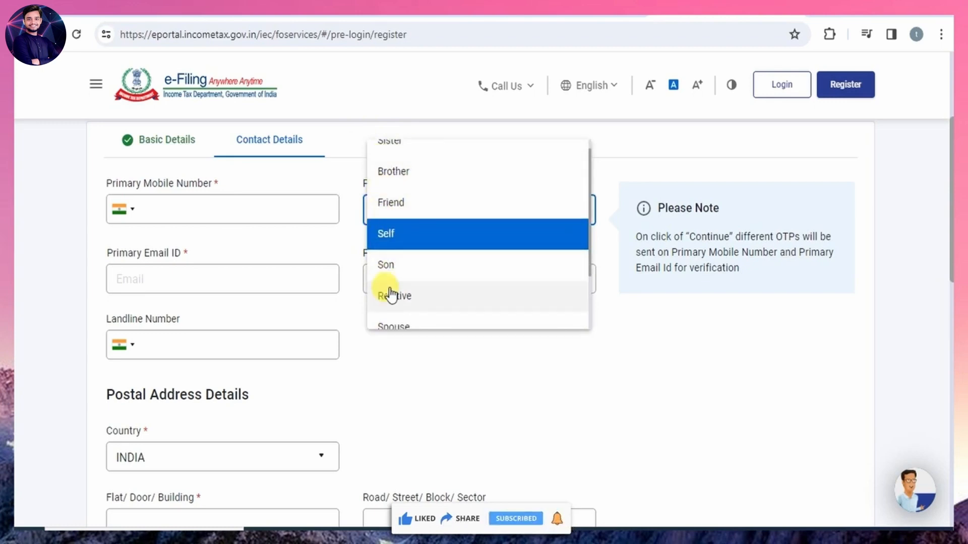
click(404, 238)
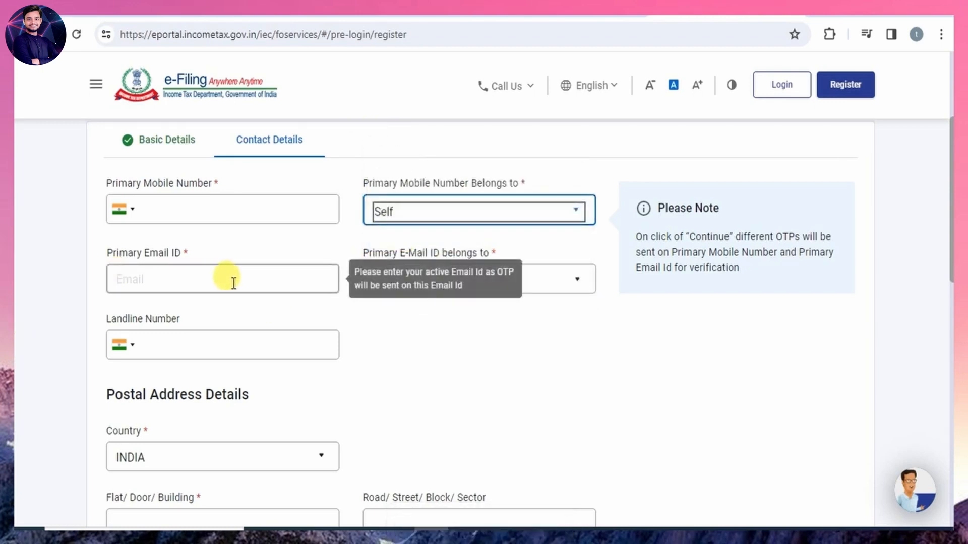
click(447, 277)
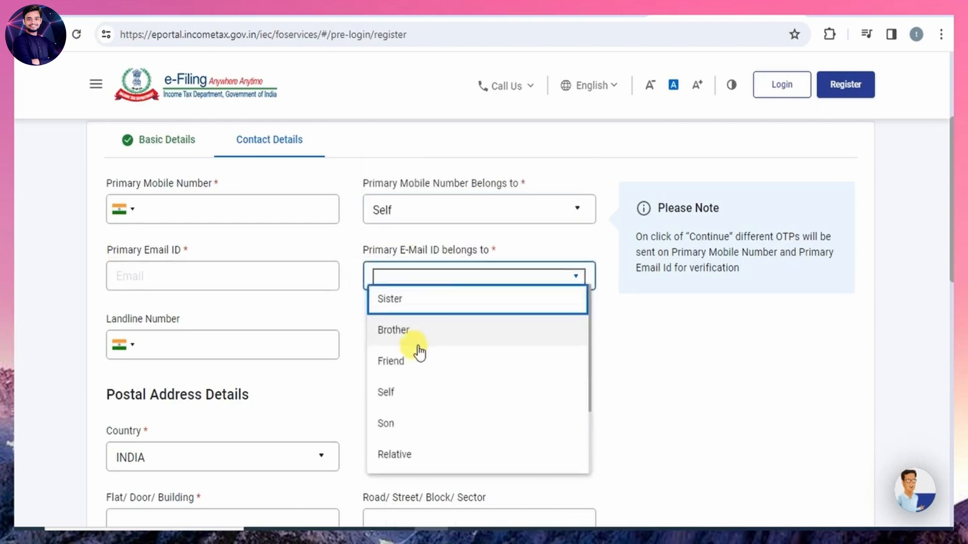
click(390, 396)
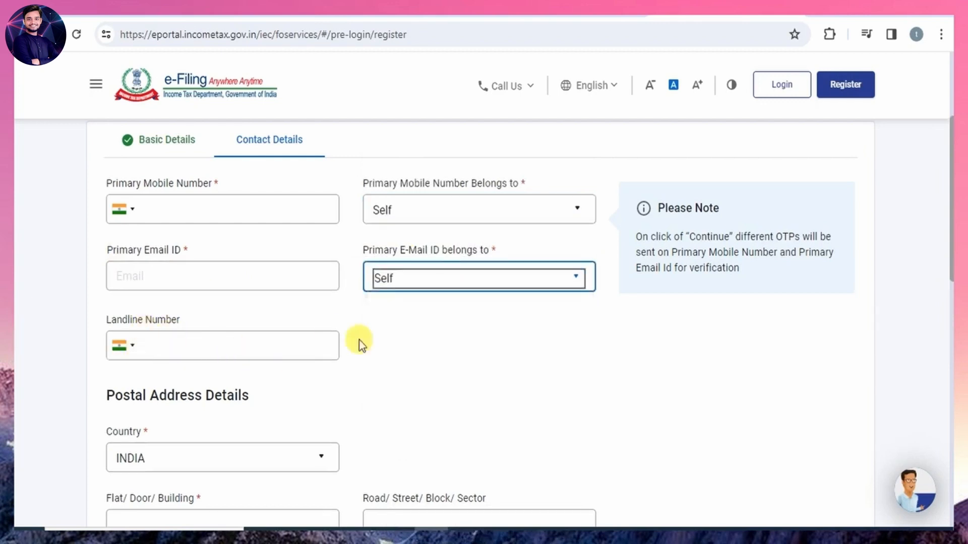
Choose the applicant's post office for the entered pincode in the postal address details.
scroll(427, 393, down, 8)
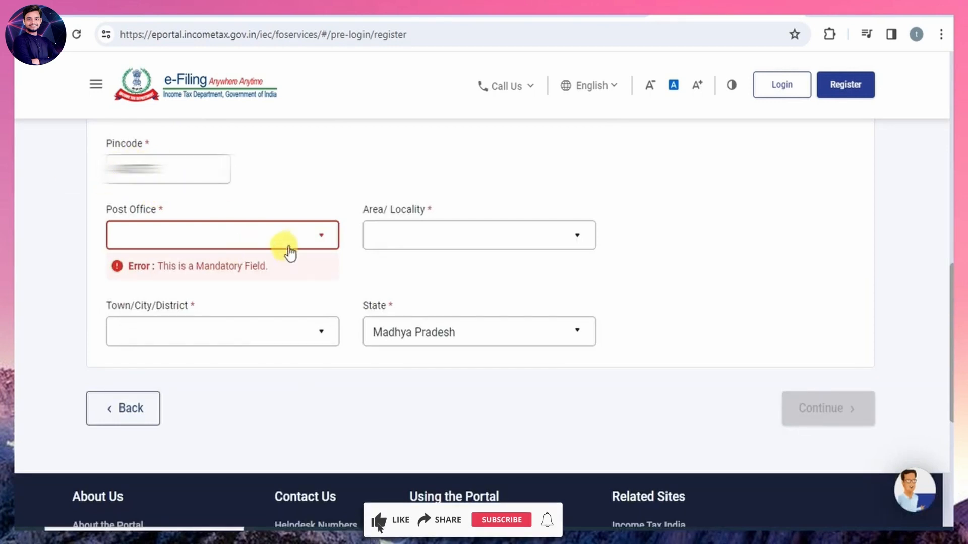
click(312, 250)
scroll(224, 383, down, 3)
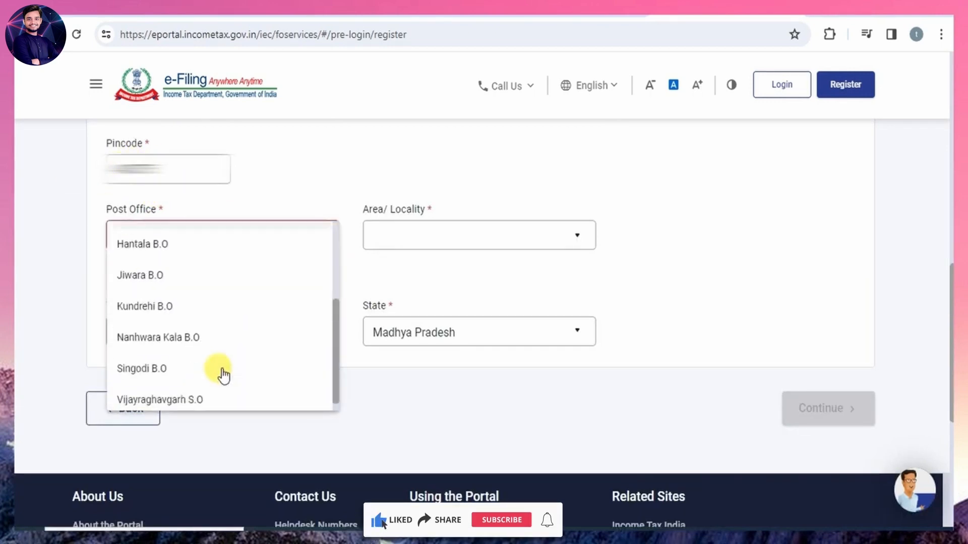
scroll(220, 374, up, 3)
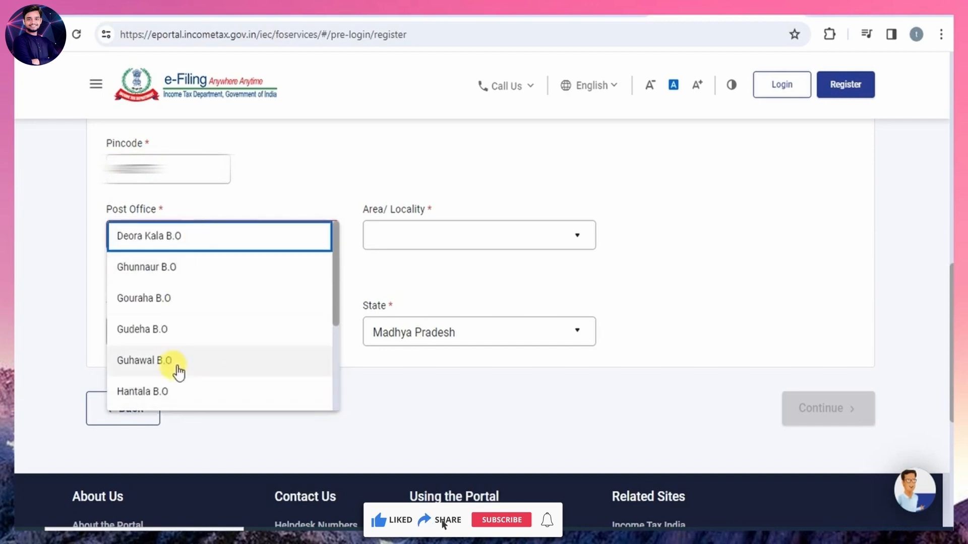
scroll(179, 375, down, 3)
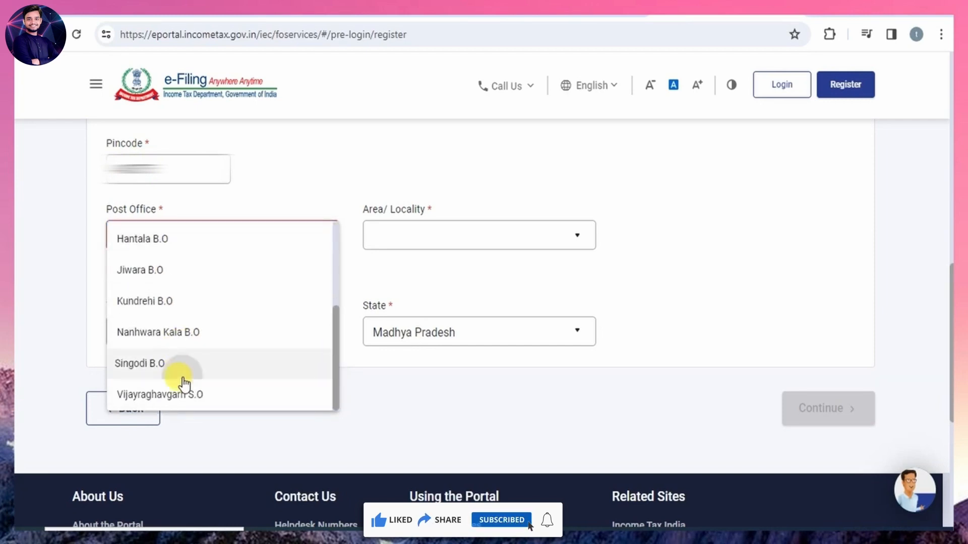
click(182, 368)
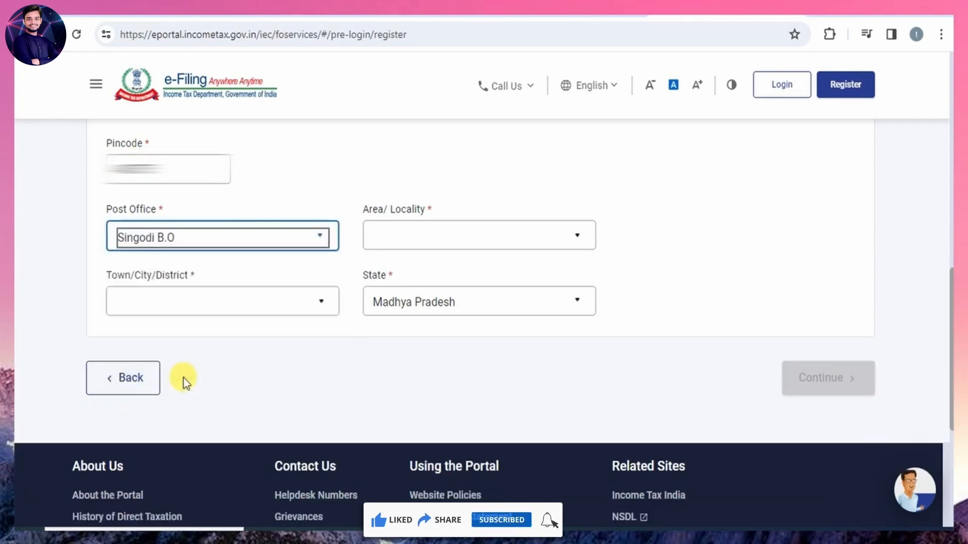
Choose the applicant's area and town or district in the postal address, and submit the contact details.
click(422, 244)
click(422, 247)
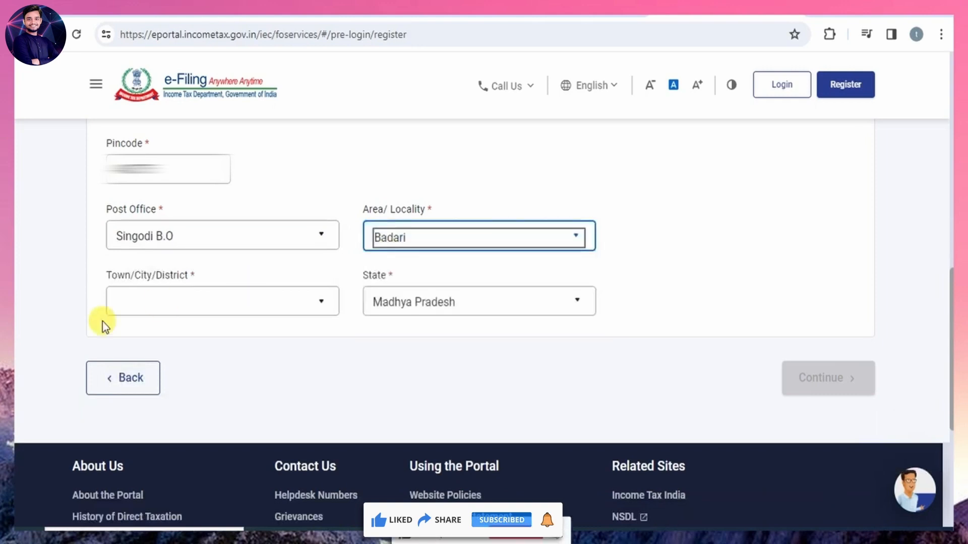
click(234, 316)
click(232, 313)
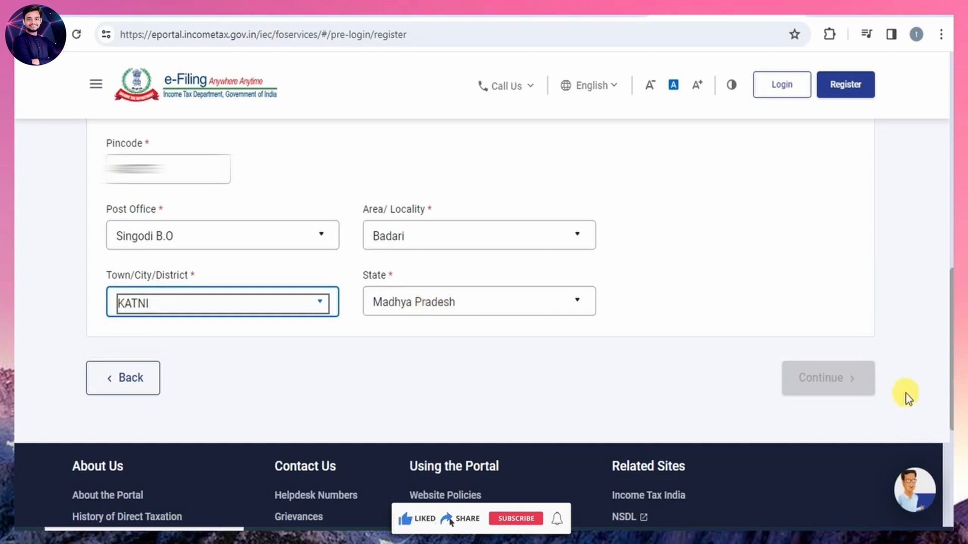
click(808, 379)
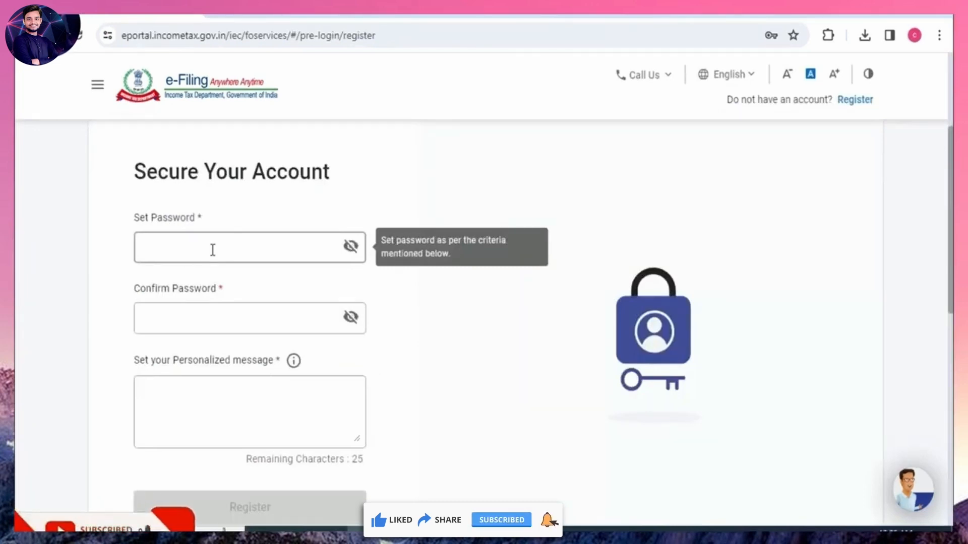
Set and confirm the account password, fill in the personalized message and complete the registration.
click(218, 314)
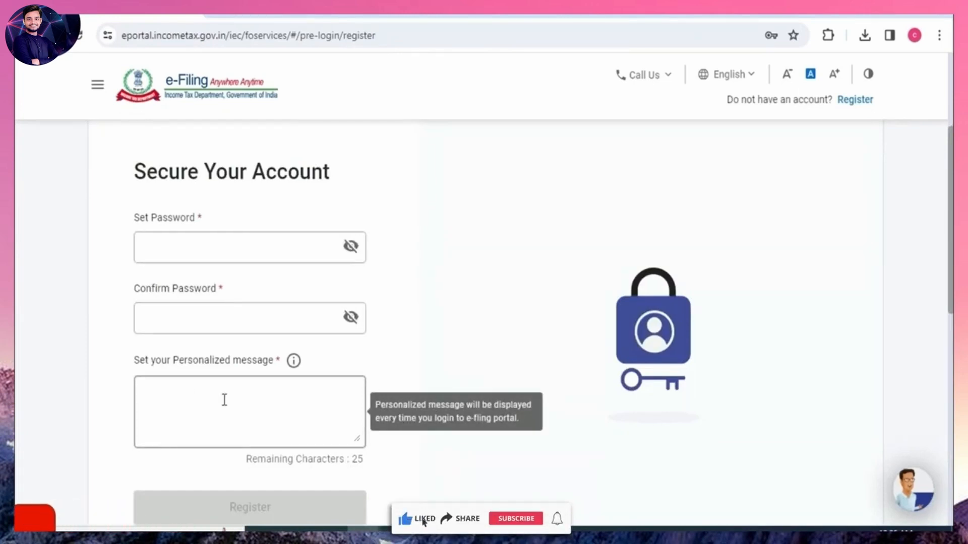
click(214, 243)
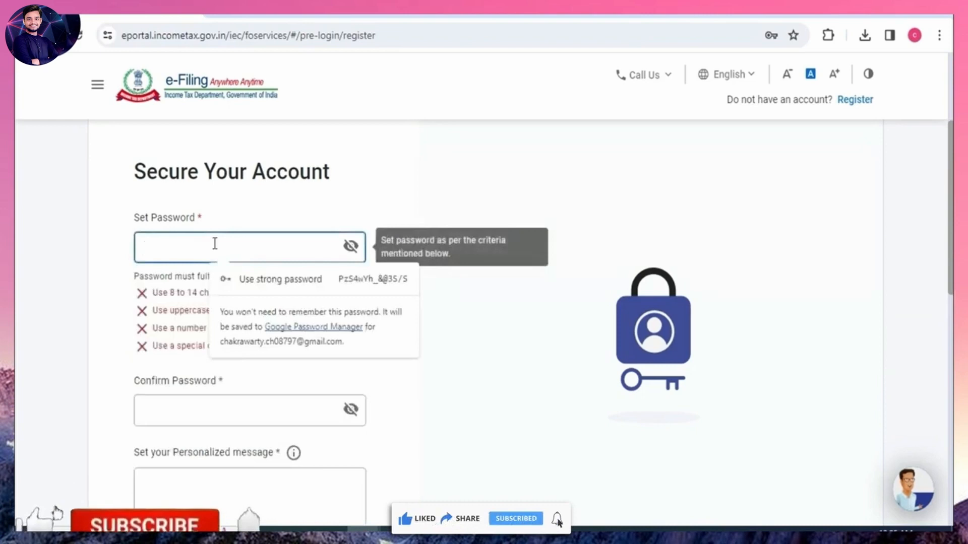
click(425, 182)
click(261, 249)
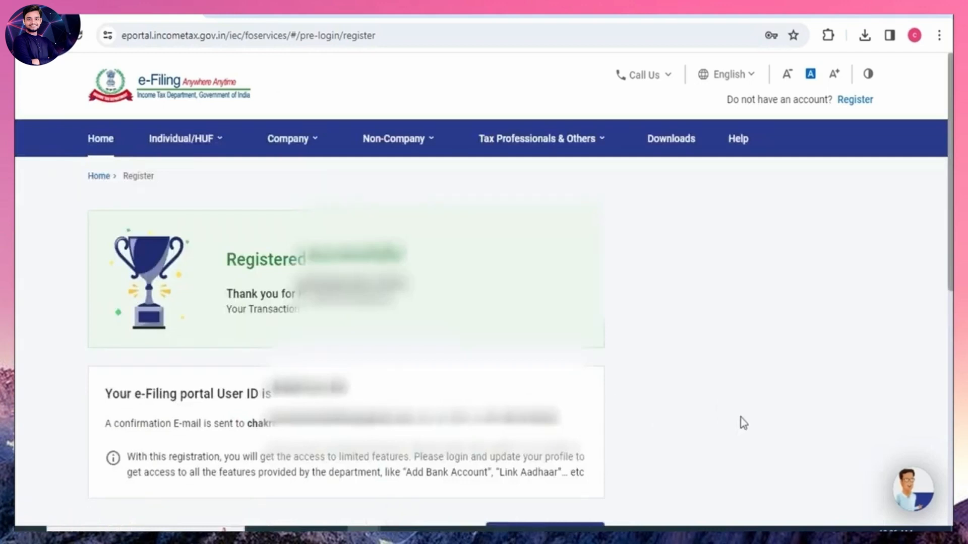
Log in to the e-Filing account, confirming the secure access message and entering the account password.
scroll(740, 417, down, 2)
scroll(740, 418, up, 1)
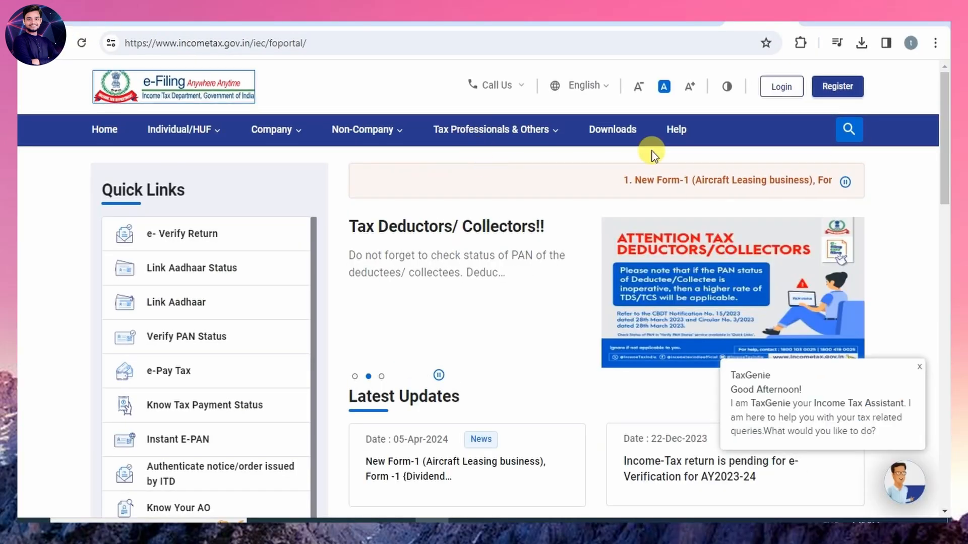
click(782, 87)
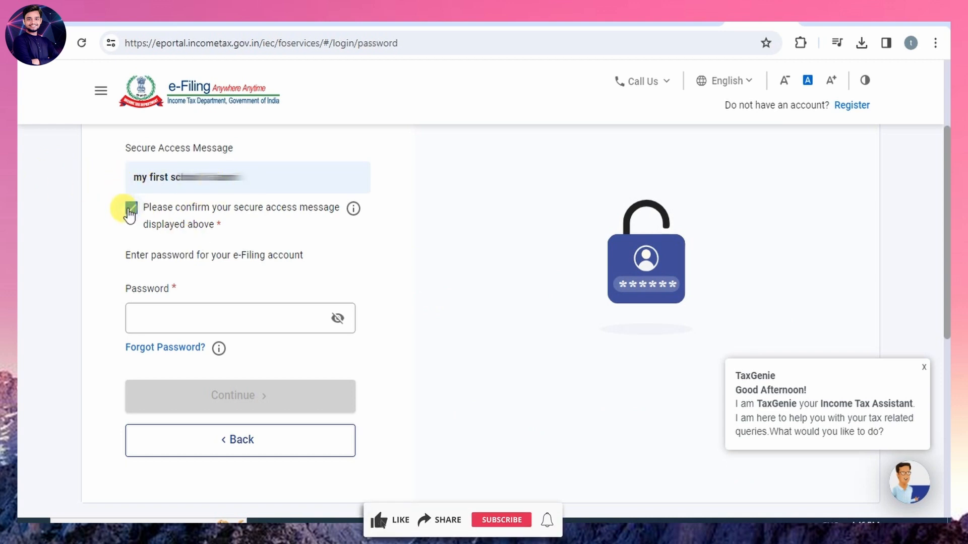
click(191, 310)
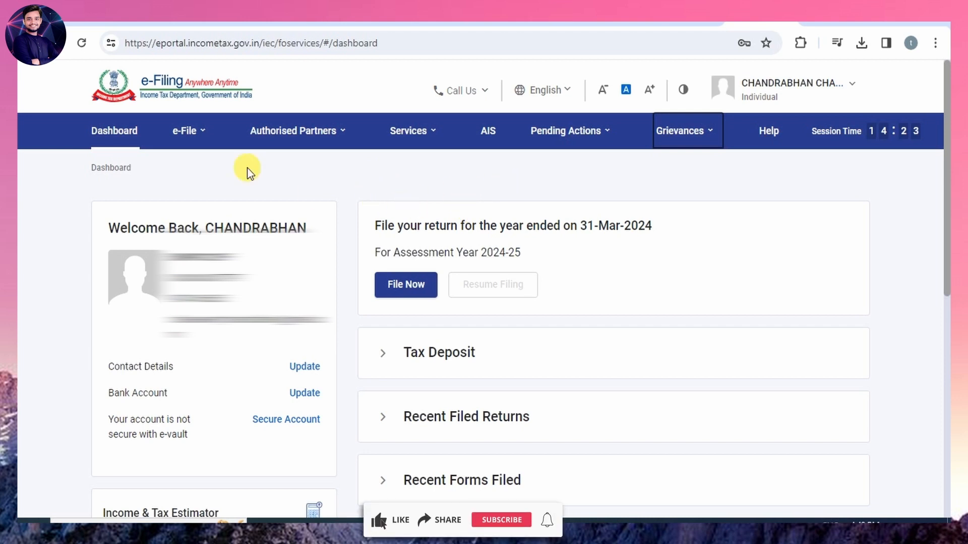
Open Form 26AS from the income tax returns options, accept the redirect disclaimer, and agree to the TRACES Form 16/16A usage terms.
click(190, 131)
mouse_move(206, 171)
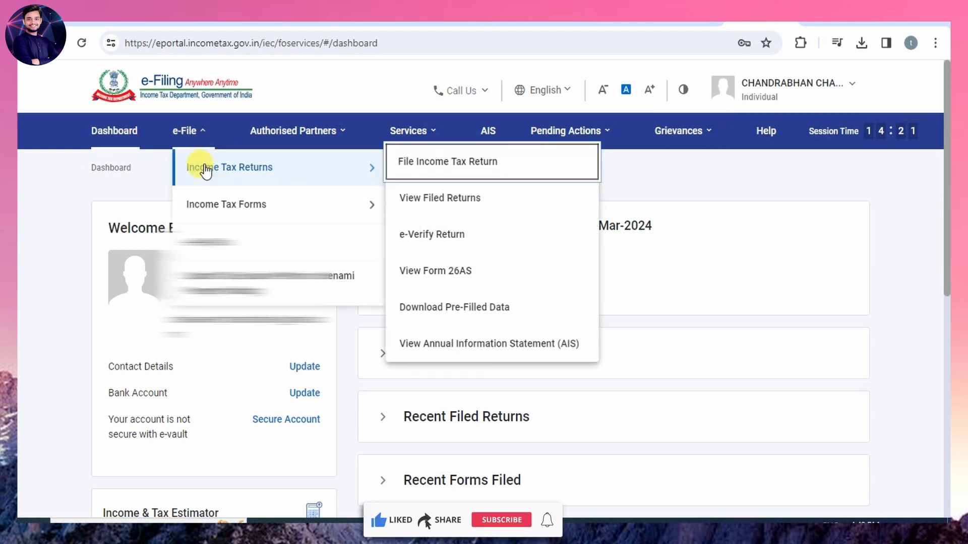
click(453, 274)
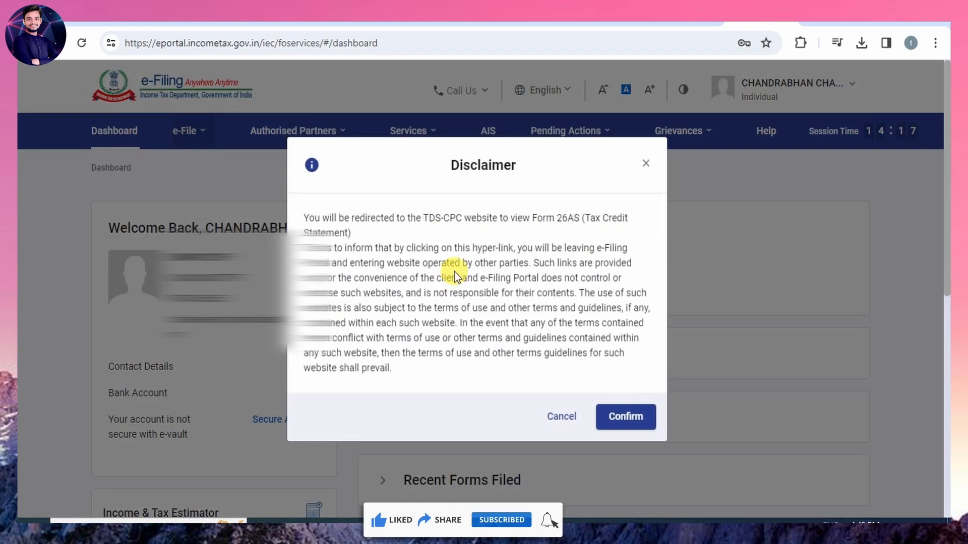
click(625, 417)
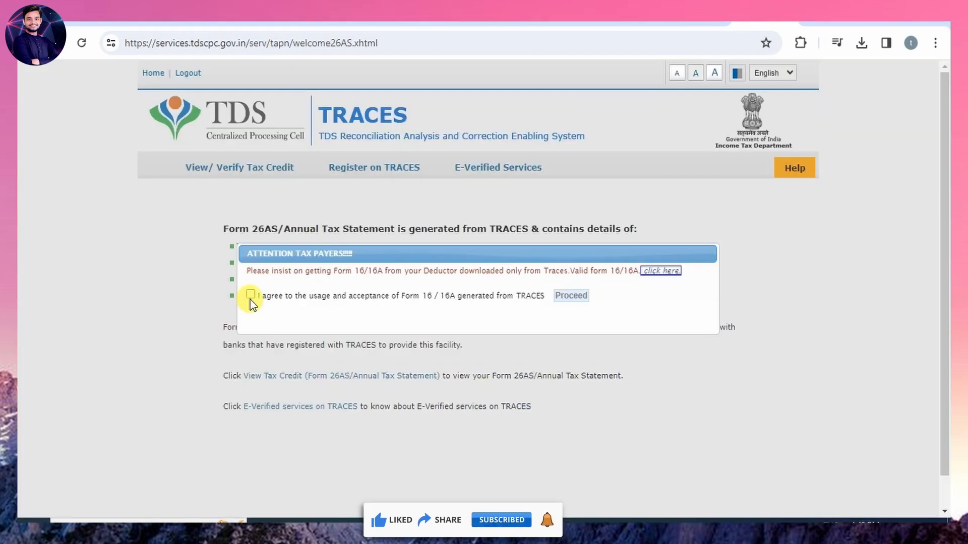
click(251, 295)
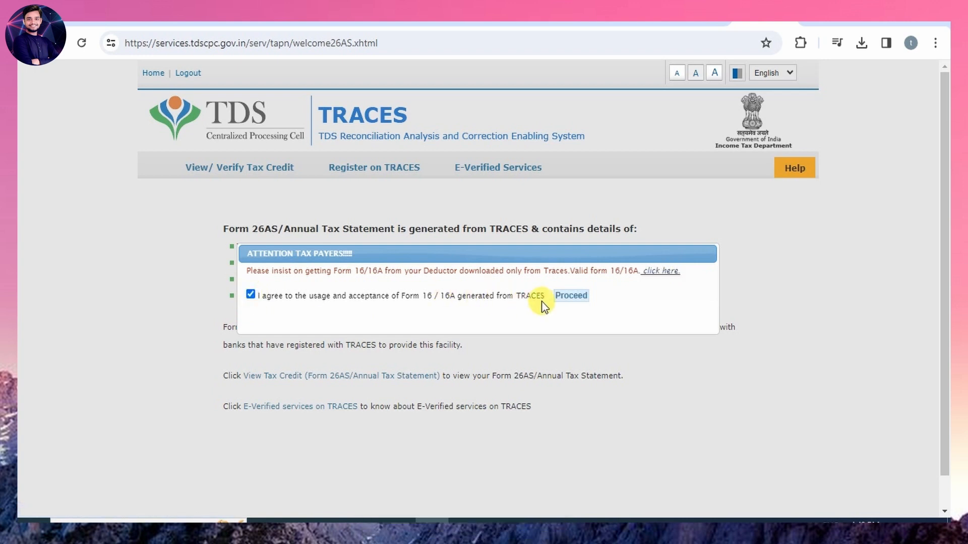
click(570, 295)
View the Form 26AS annual tax statement for assessment year 2025-26 as HTML.
mouse_move(191, 174)
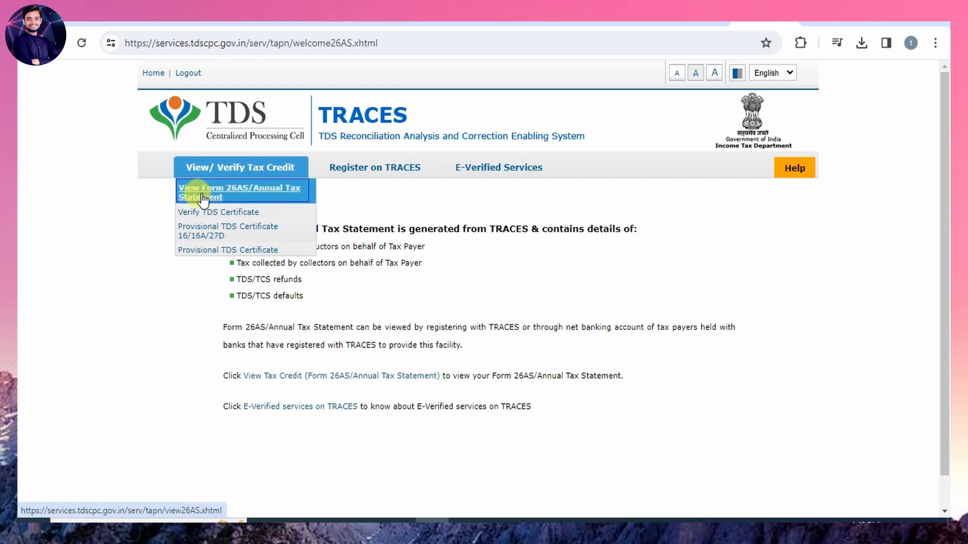
click(208, 198)
click(554, 240)
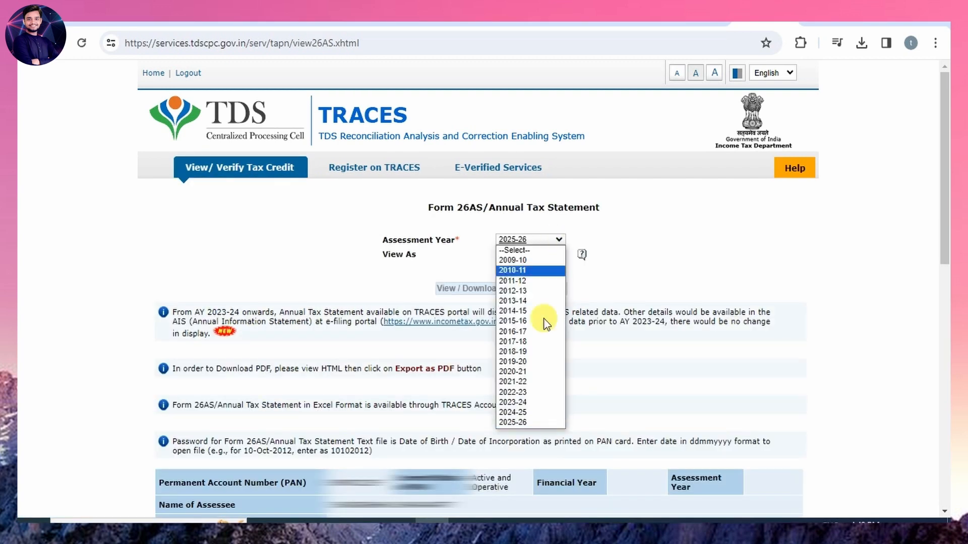
click(519, 422)
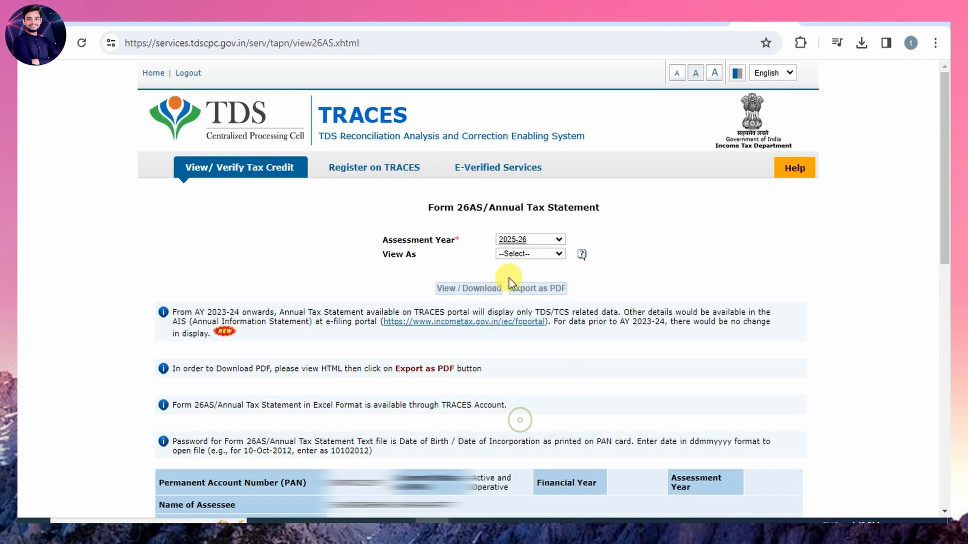
click(529, 257)
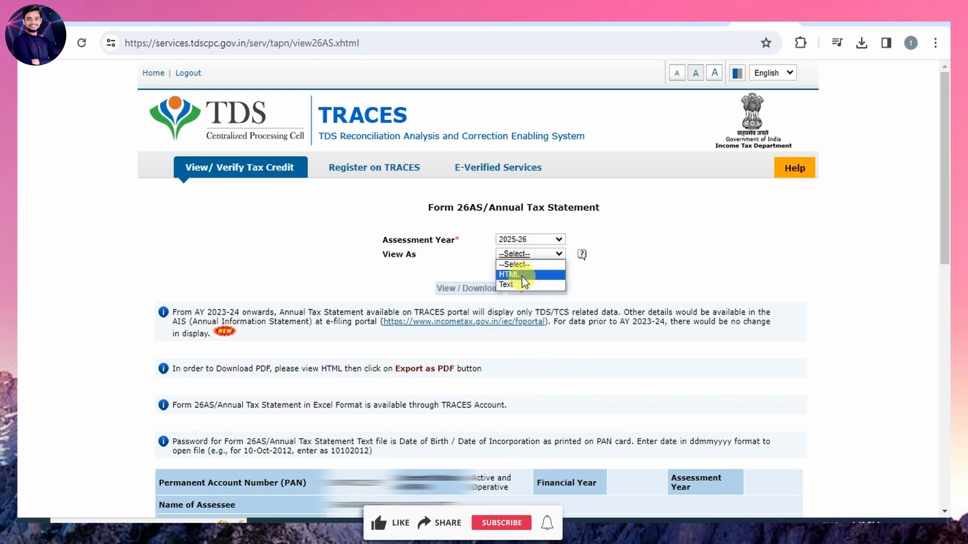
click(520, 275)
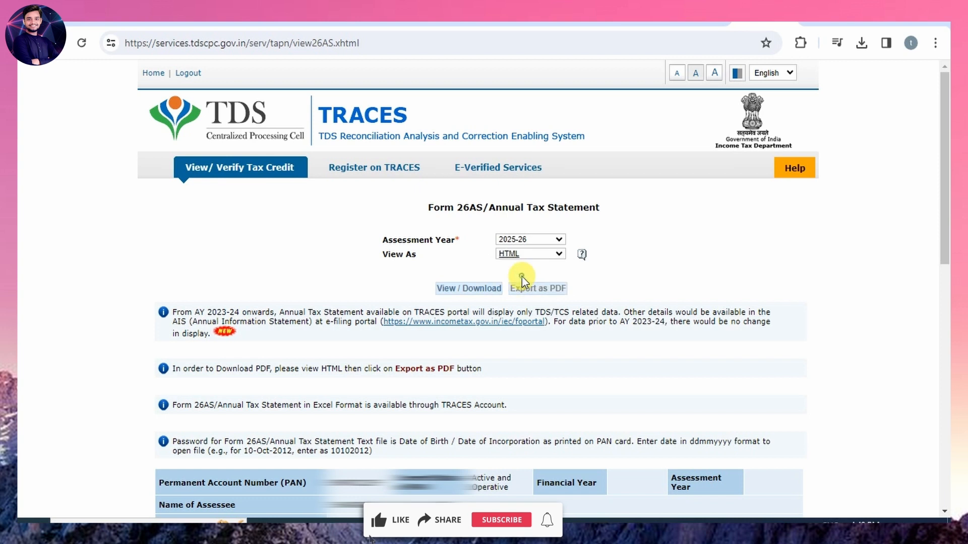
click(459, 289)
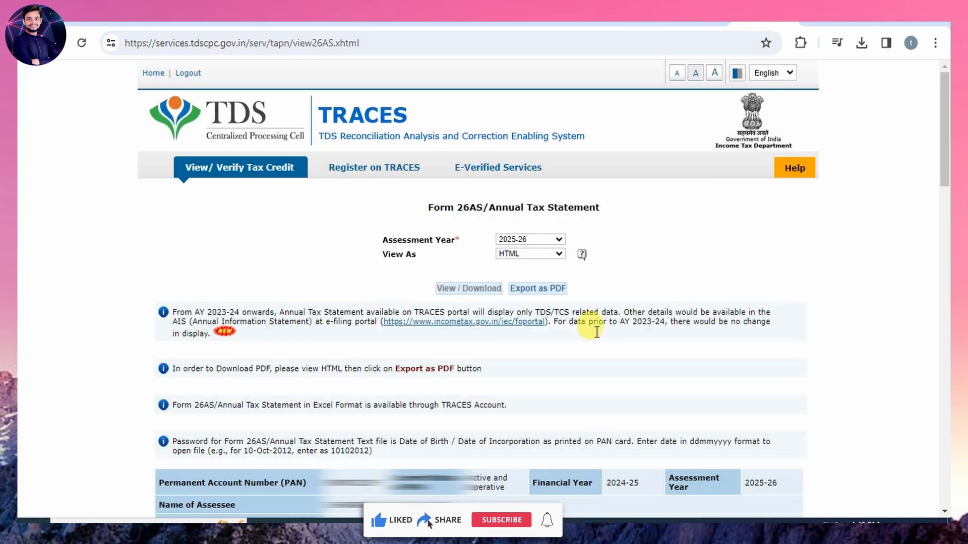
scroll(555, 303, down, 10)
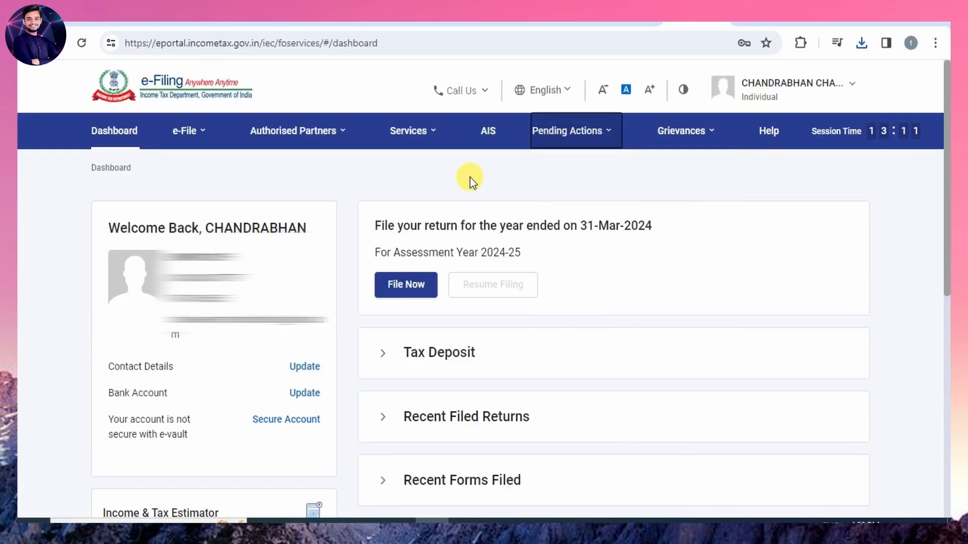
Proceed from the e-Filing dashboard to the AIS section of the Compliance Portal.
click(489, 131)
click(590, 387)
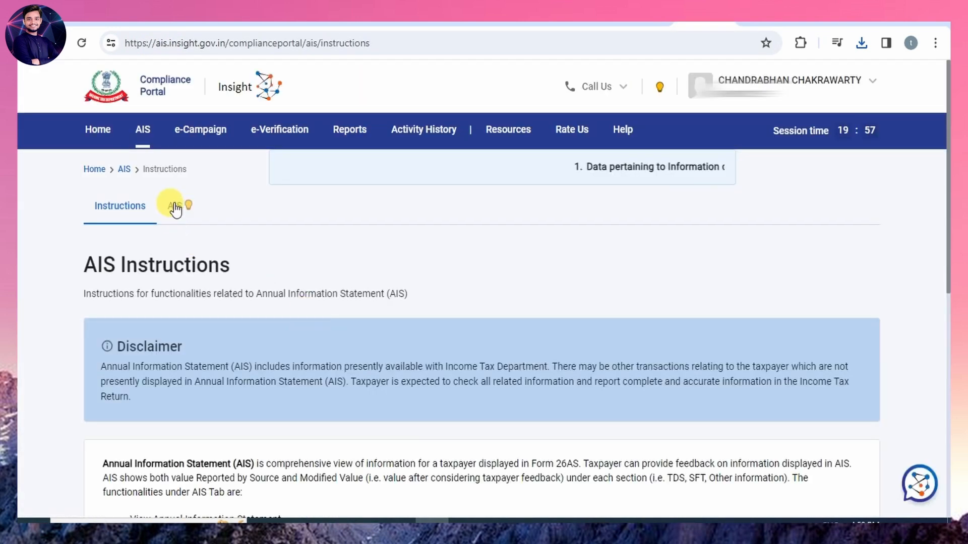
click(175, 207)
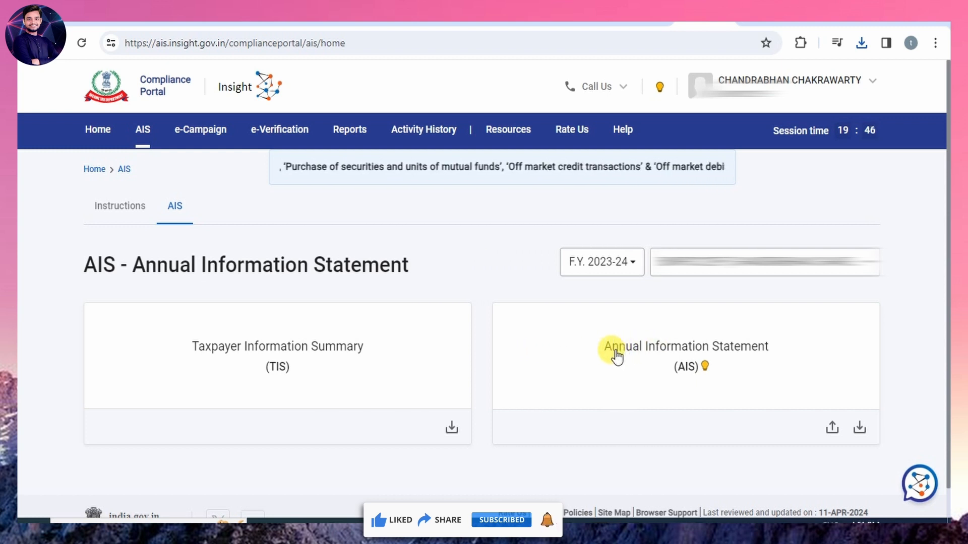
Open the Annual Information Statement (AIS) for F.Y. 2023-24.
click(605, 268)
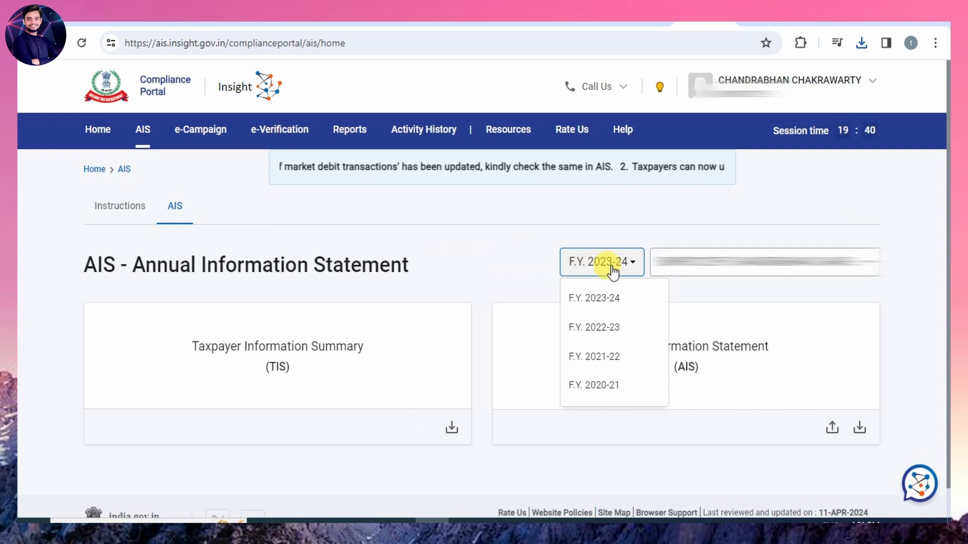
click(533, 279)
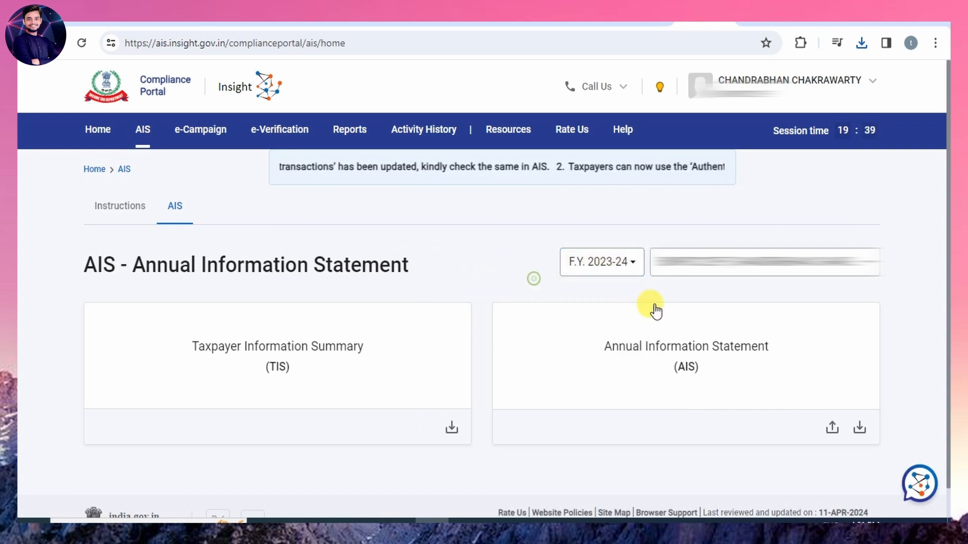
click(664, 354)
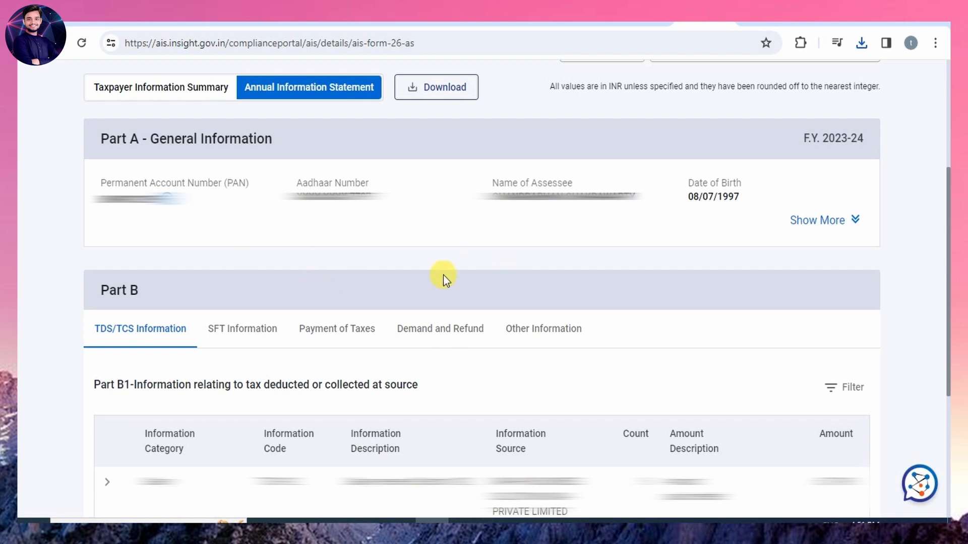
Download the Annual Information Statement (AIS) as a PDF.
click(445, 91)
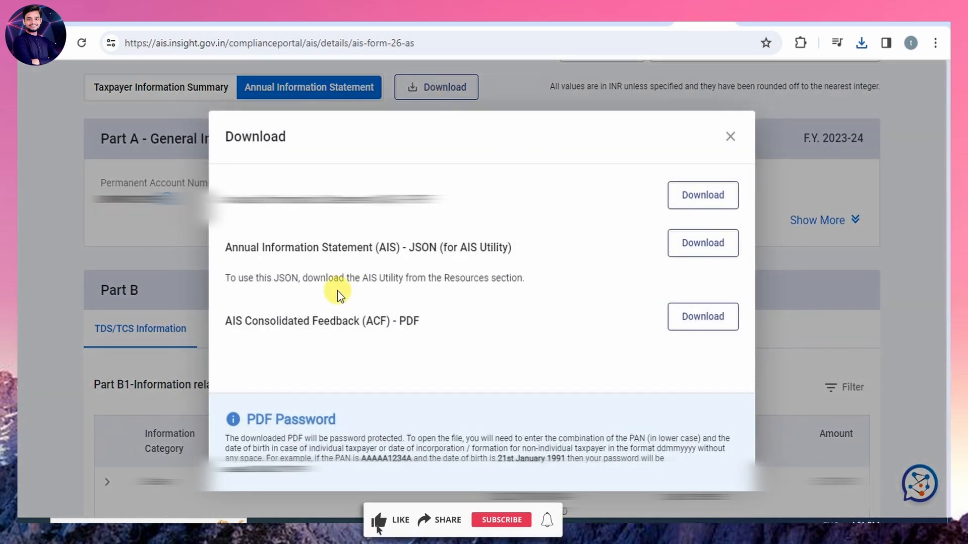
click(689, 194)
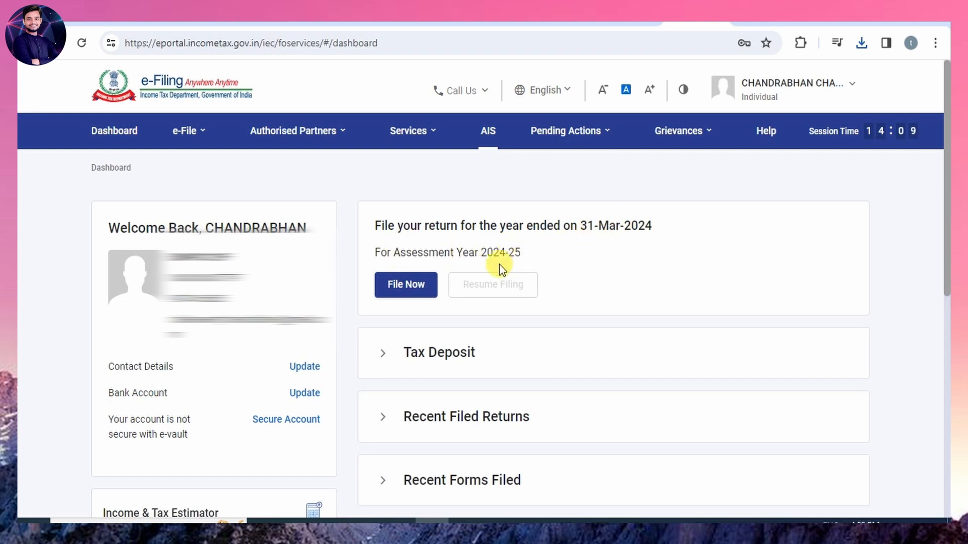
Start filing the income tax return for assessment year 2024-25 (Current A.Y.) in Online mode.
click(409, 288)
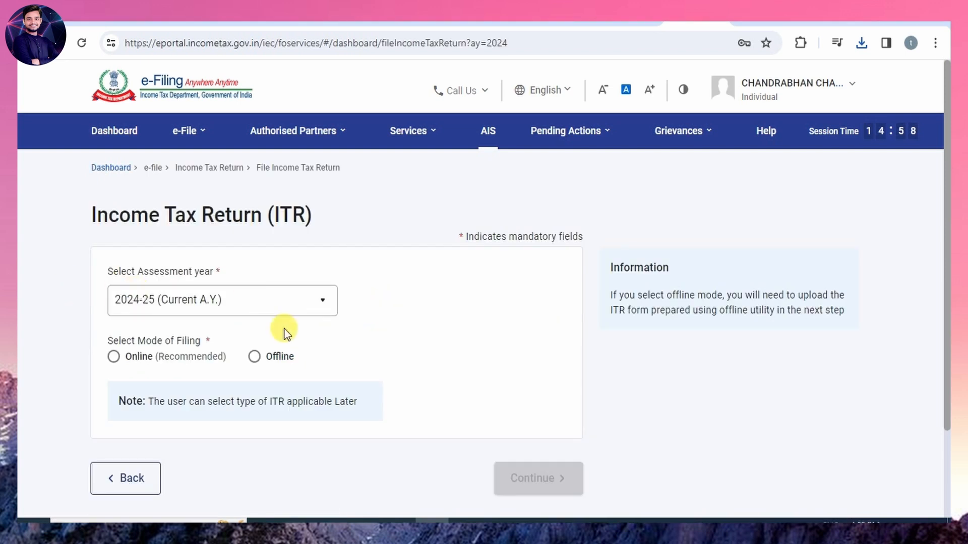
click(273, 309)
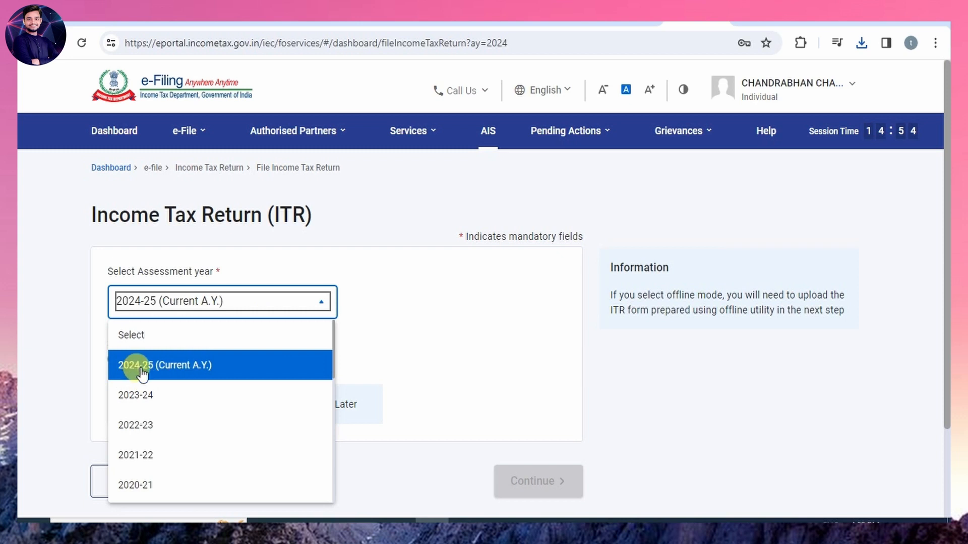
click(224, 375)
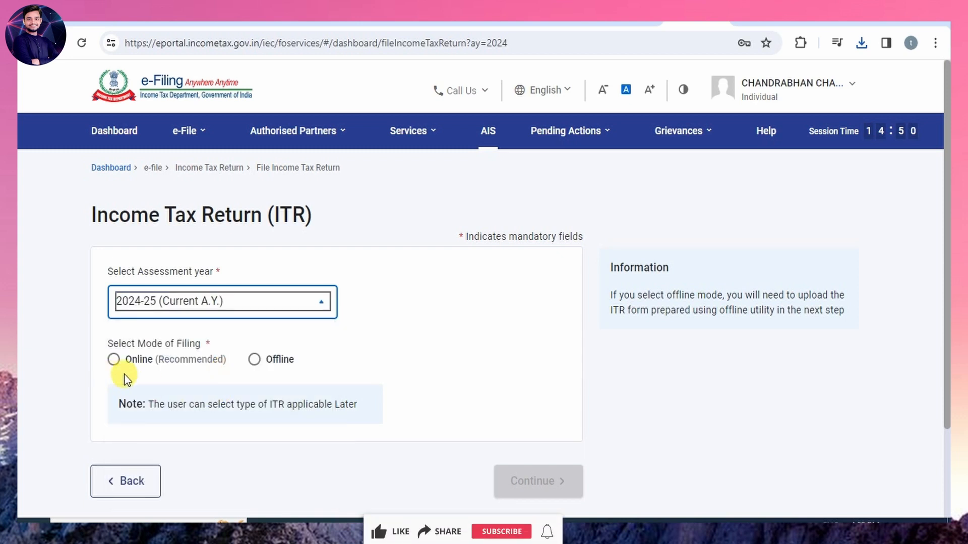
click(115, 360)
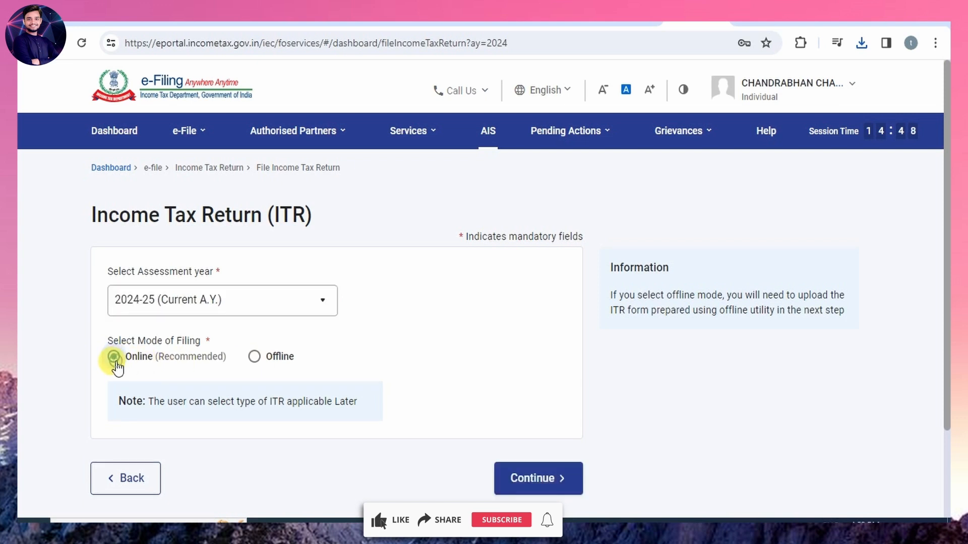
click(559, 483)
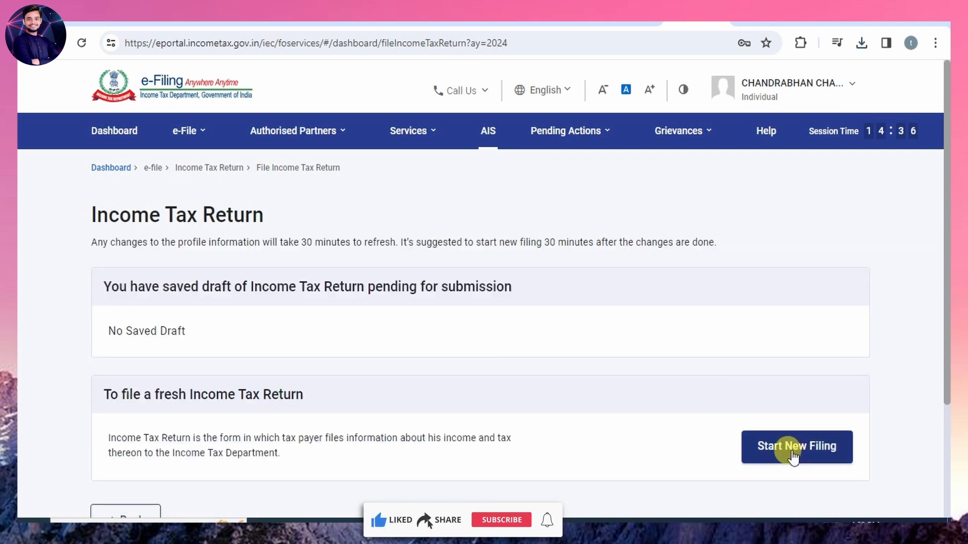
Start a new filing with Individual as the applicable status.
click(799, 449)
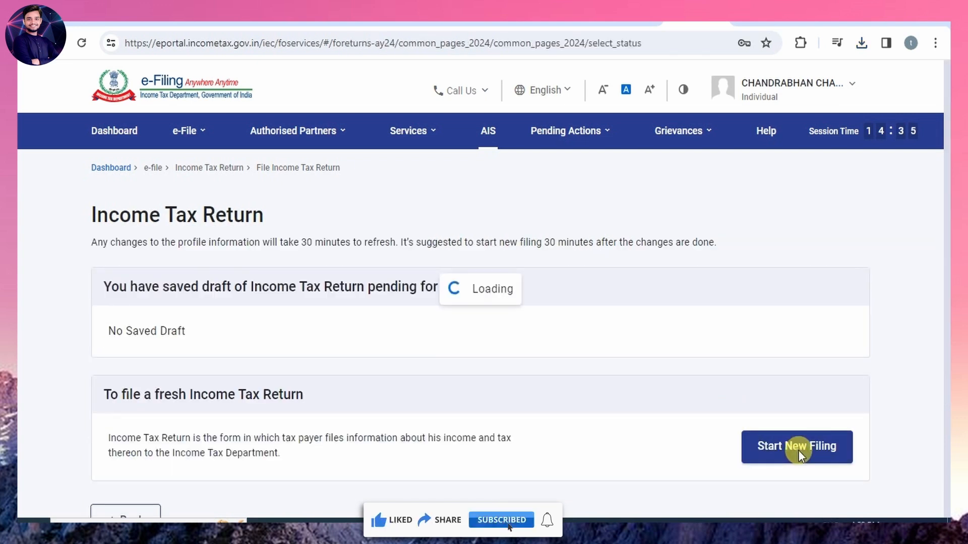
click(184, 337)
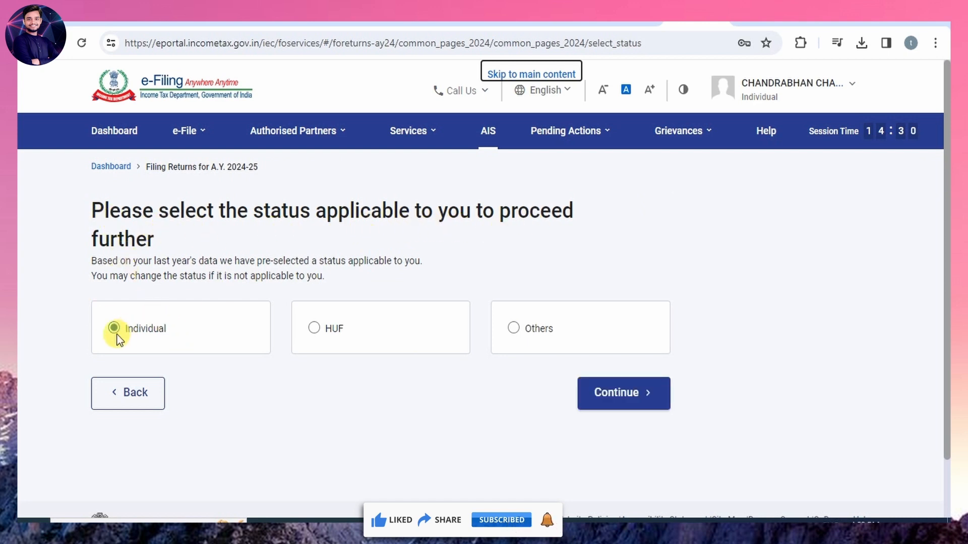
click(622, 395)
Compare the eligibility descriptions of the ITR-2, ITR-1 and ITR-4 forms.
click(484, 345)
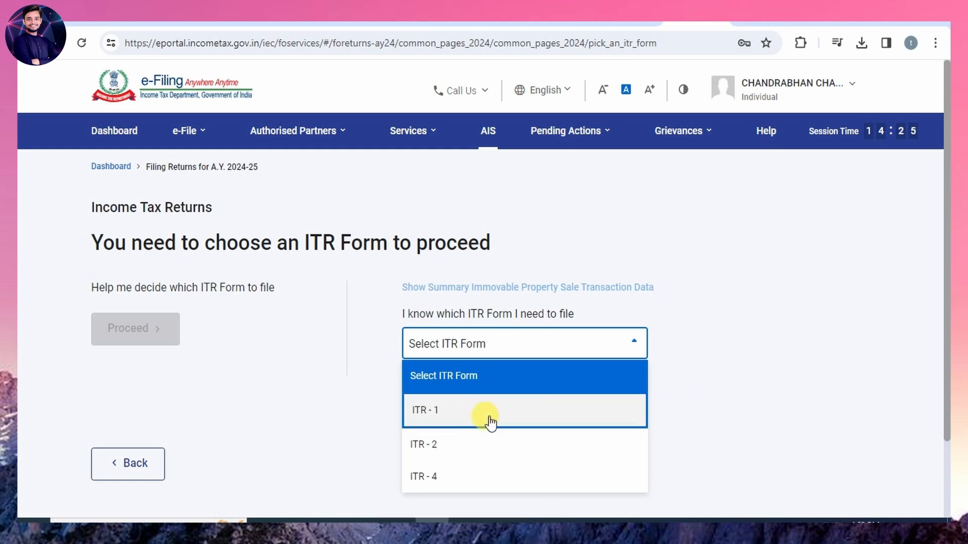
click(465, 447)
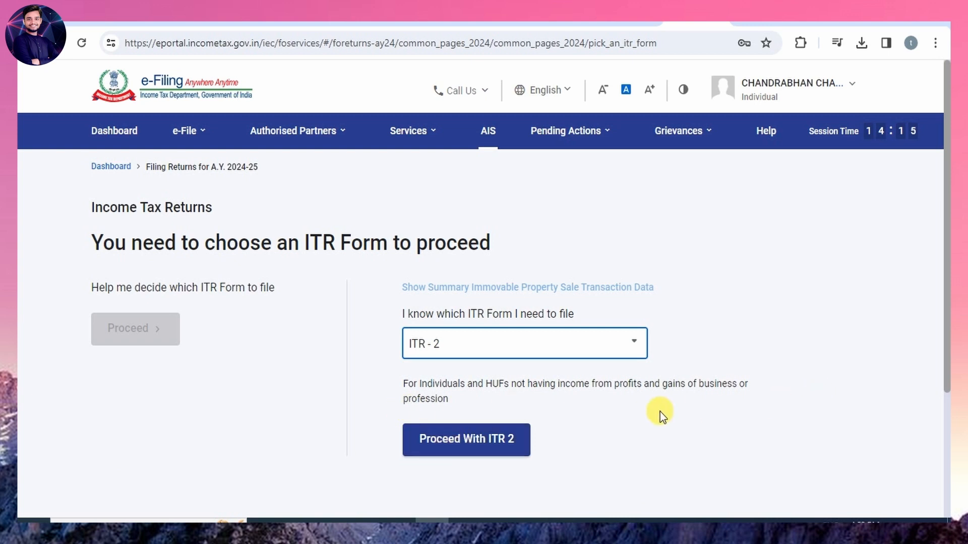
click(568, 347)
click(456, 408)
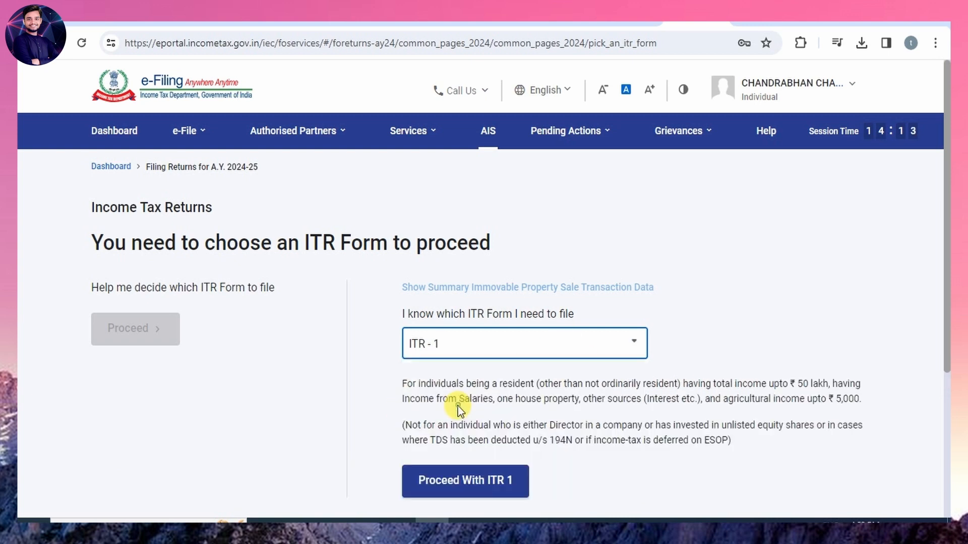
drag(402, 382, 768, 450)
click(567, 347)
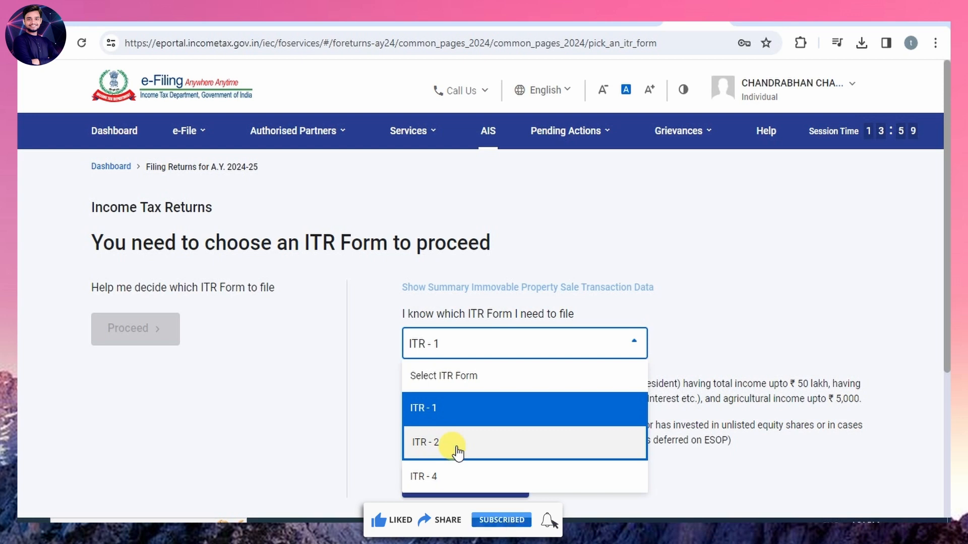
click(425, 467)
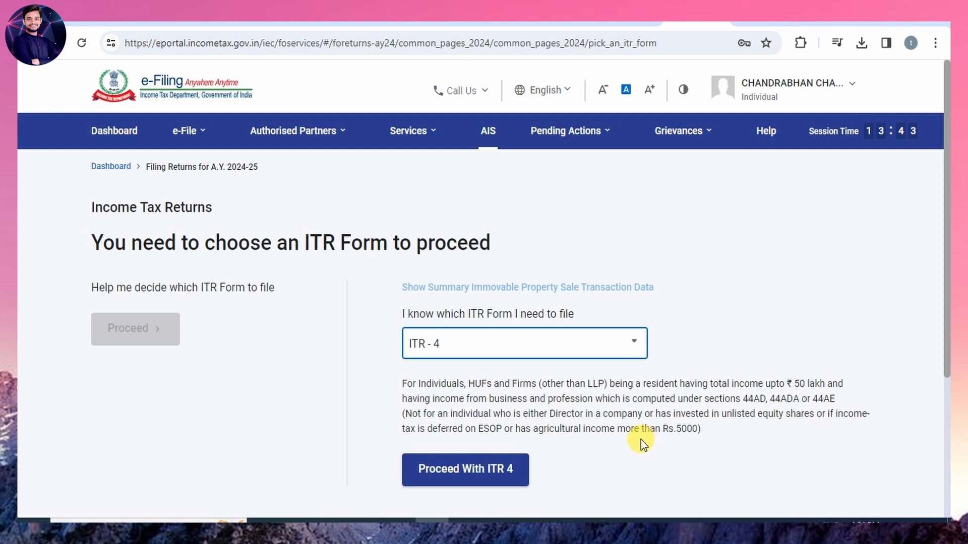
Choose ITR-1 as the return form, proceed with it and get started on the return.
click(580, 343)
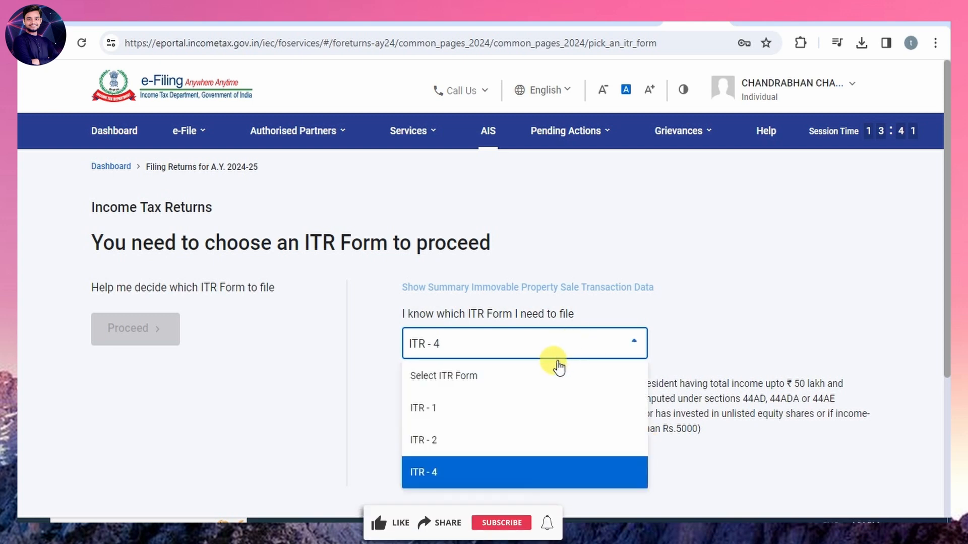
click(446, 411)
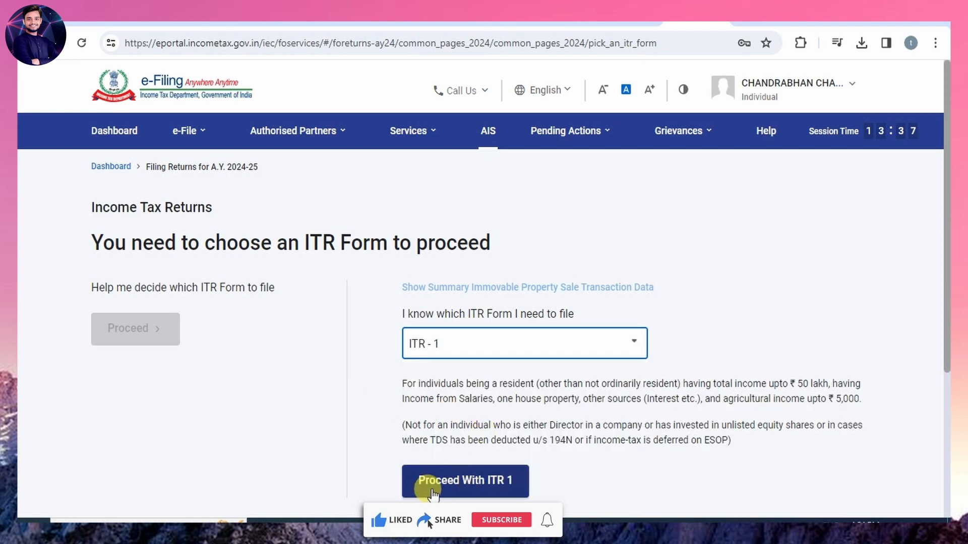
click(456, 488)
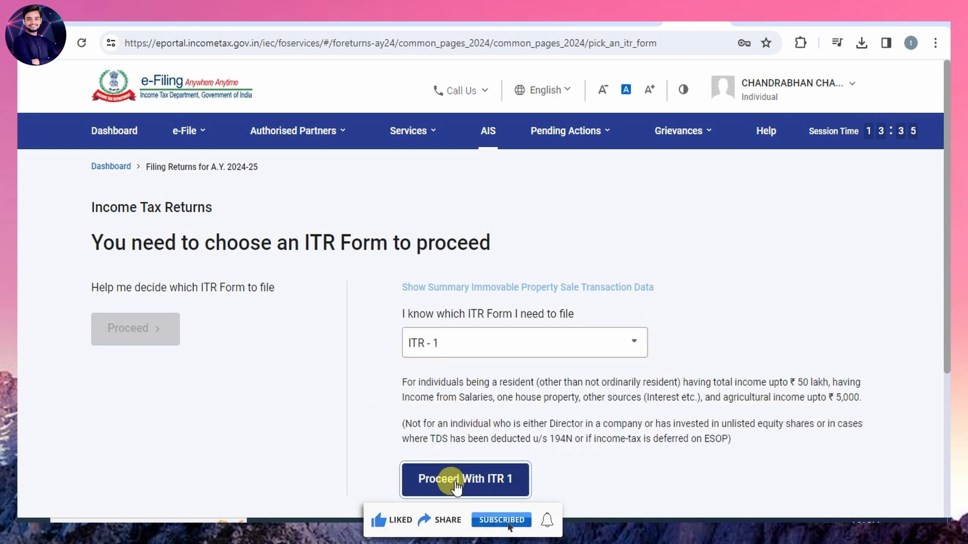
click(247, 450)
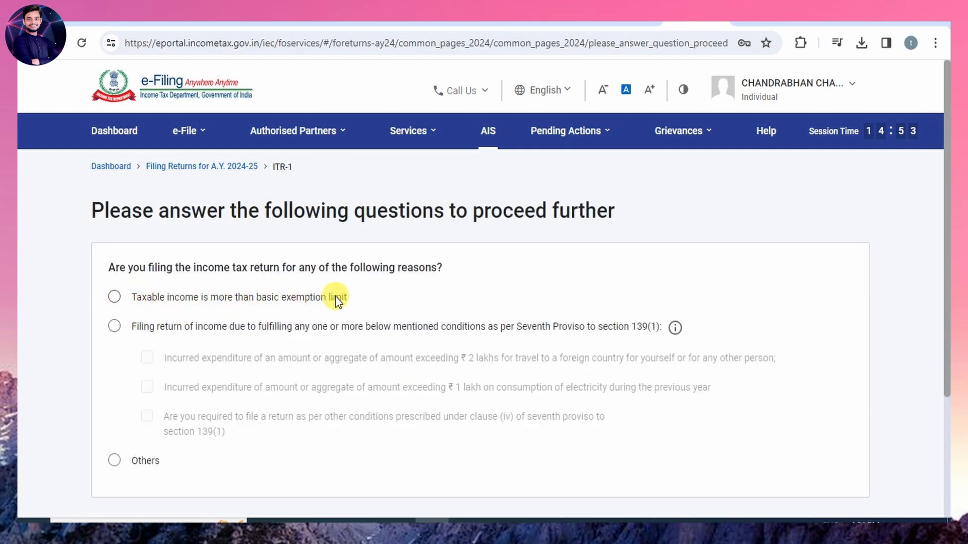
Give taxable income above the basic exemption limit as the filing reason, continue and acknowledge the pre-filled data notice.
click(114, 297)
scroll(426, 428, down, 3)
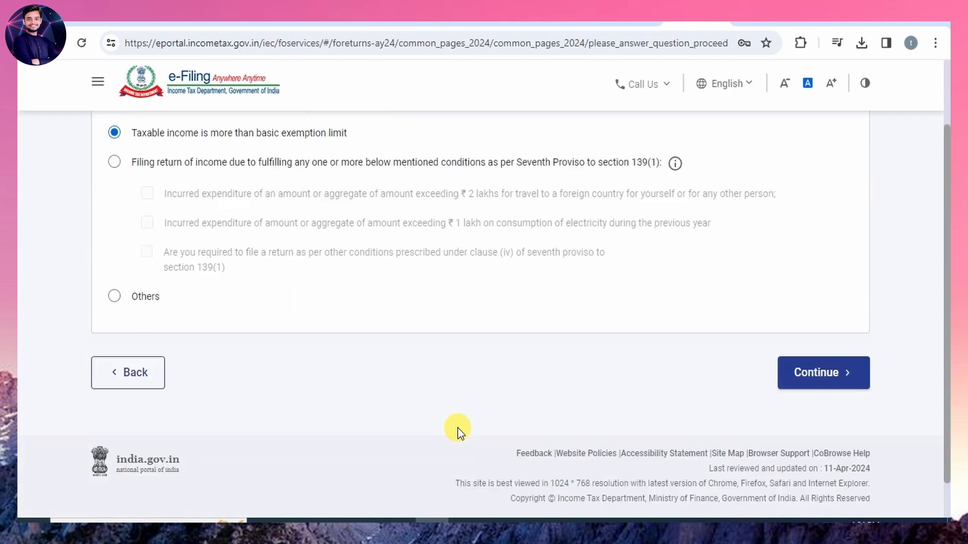
click(814, 378)
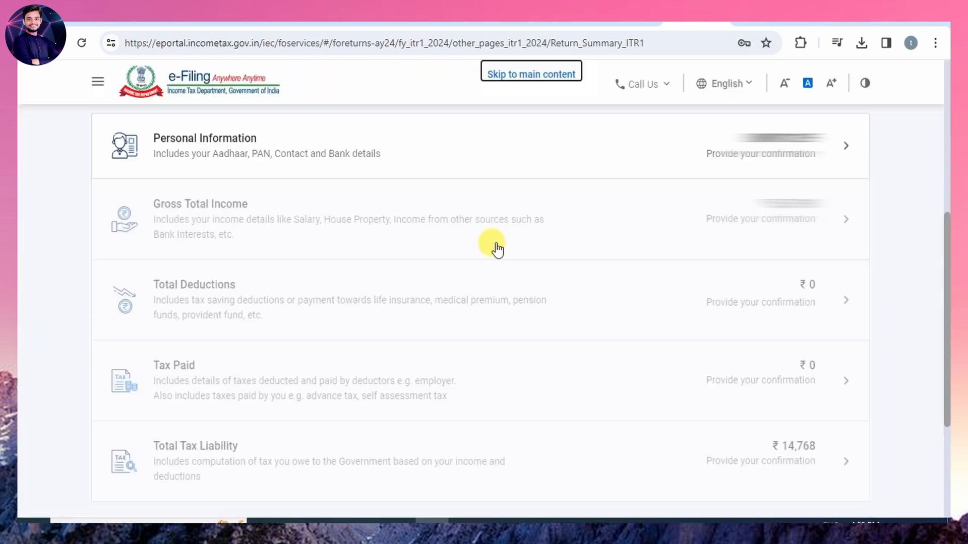
click(488, 401)
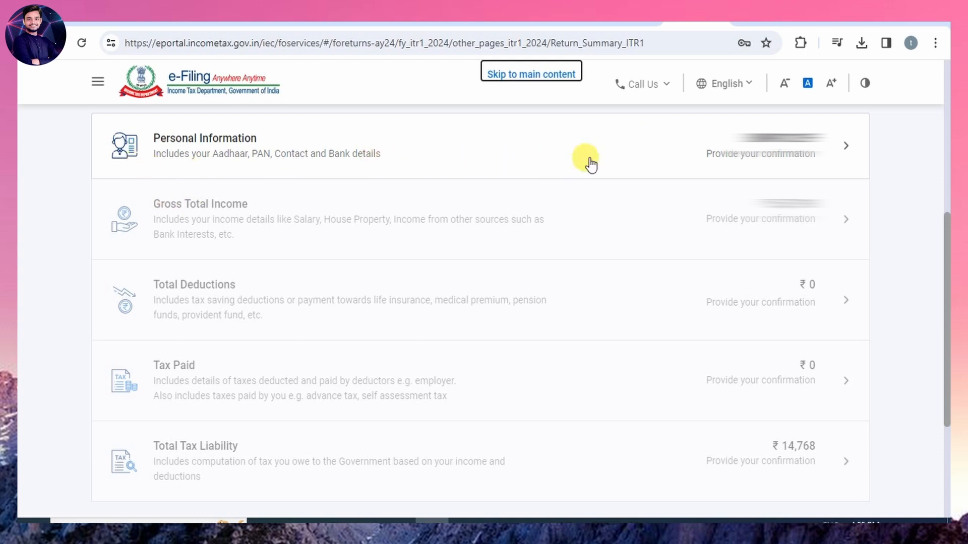
Open the return's Personal Information section and select Others as the nature of employment.
click(535, 152)
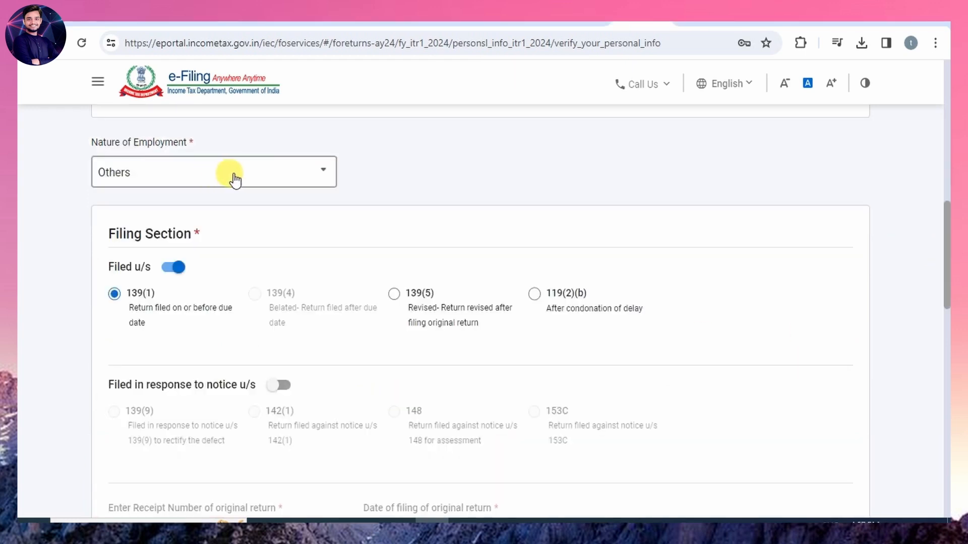
click(235, 176)
scroll(208, 279, up, 4)
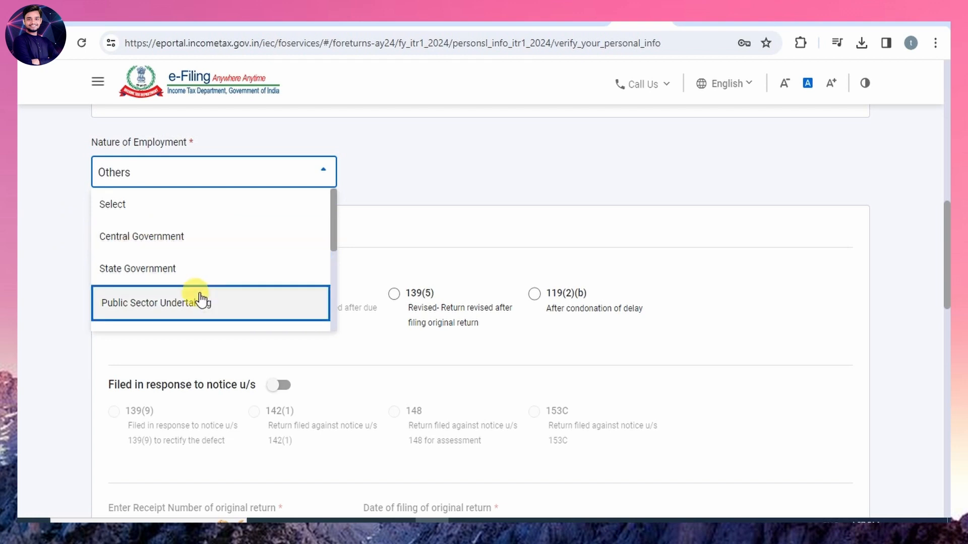
scroll(214, 282, down, 4)
scroll(215, 285, down, 1)
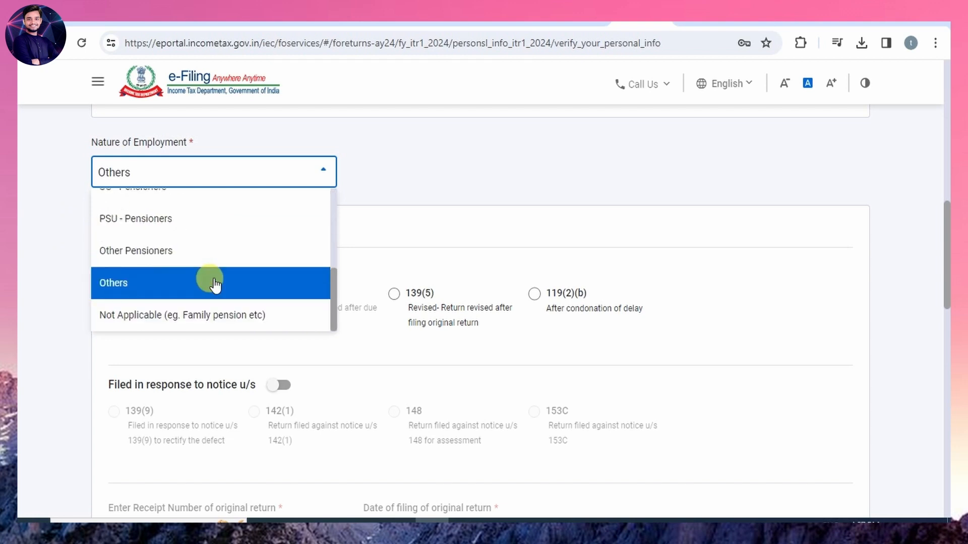
scroll(215, 284, up, 4)
scroll(215, 285, down, 2)
scroll(215, 284, down, 3)
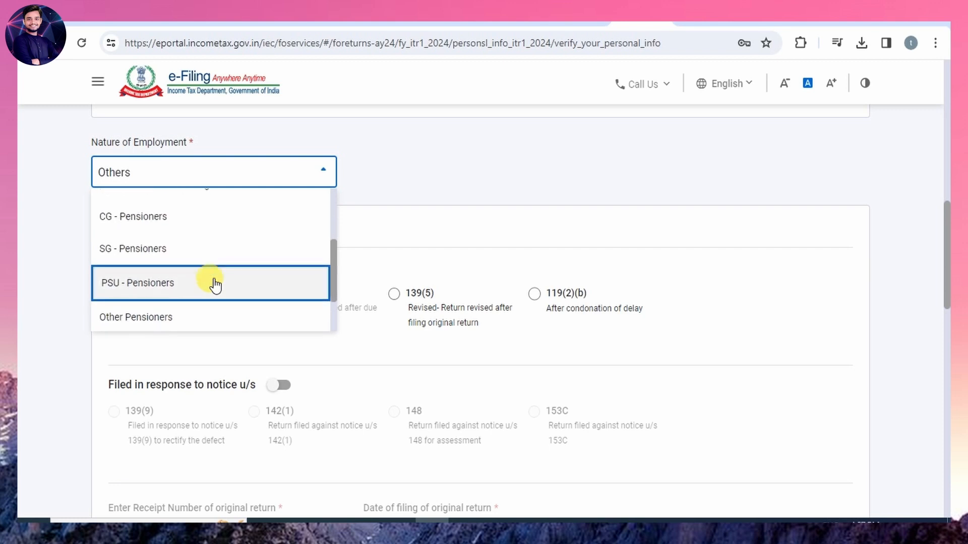
scroll(215, 285, up, 6)
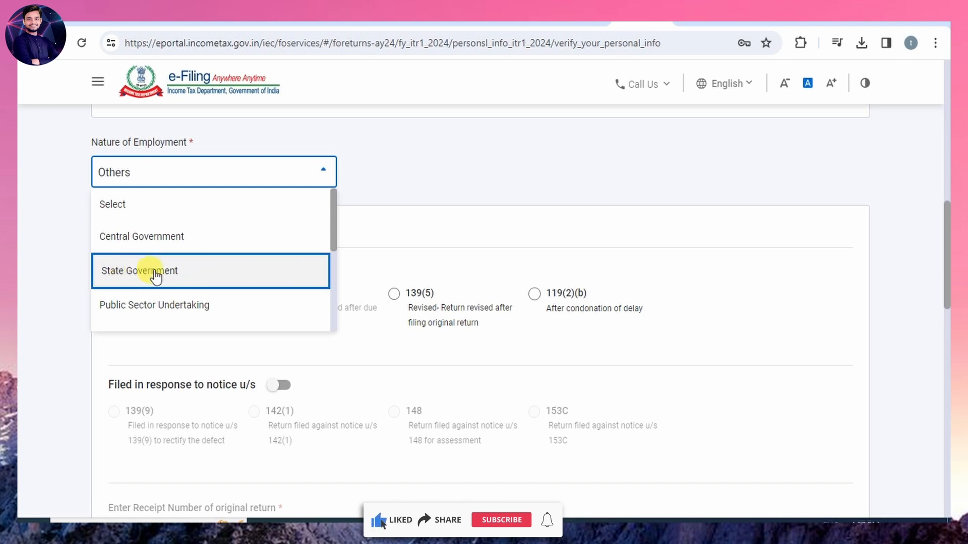
scroll(211, 270, down, 5)
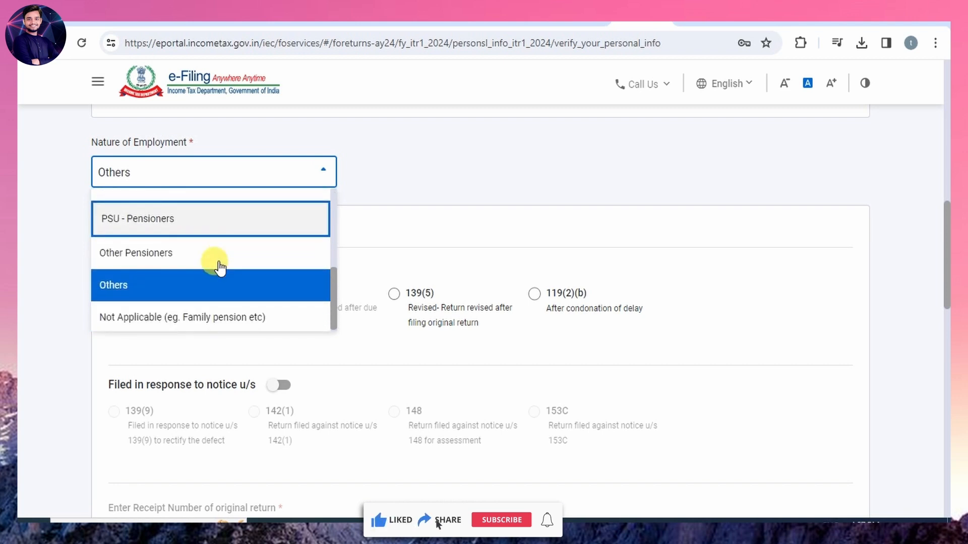
click(120, 285)
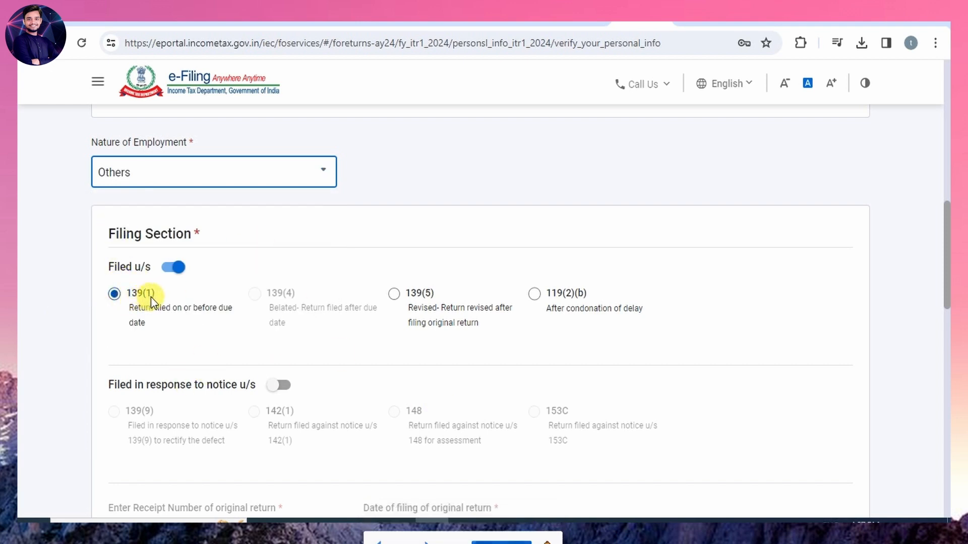
Start adding another bank account under Bank Details and accept the redirection to the bank account form.
scroll(613, 422, down, 10)
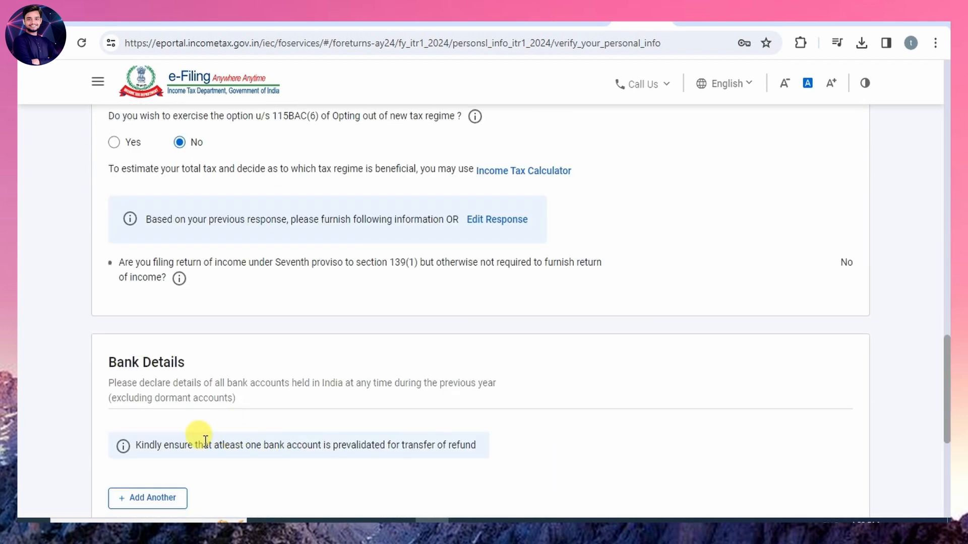
scroll(205, 440, down, 4)
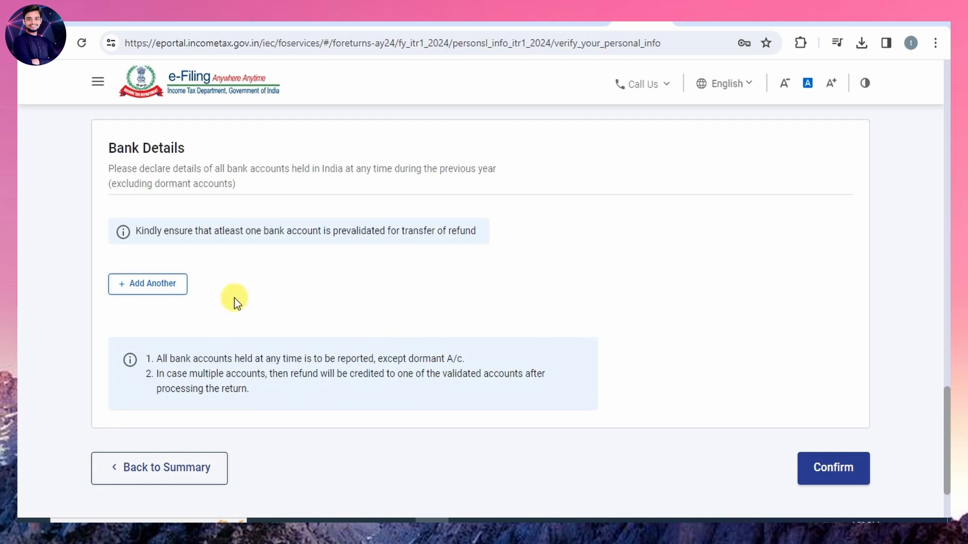
click(140, 288)
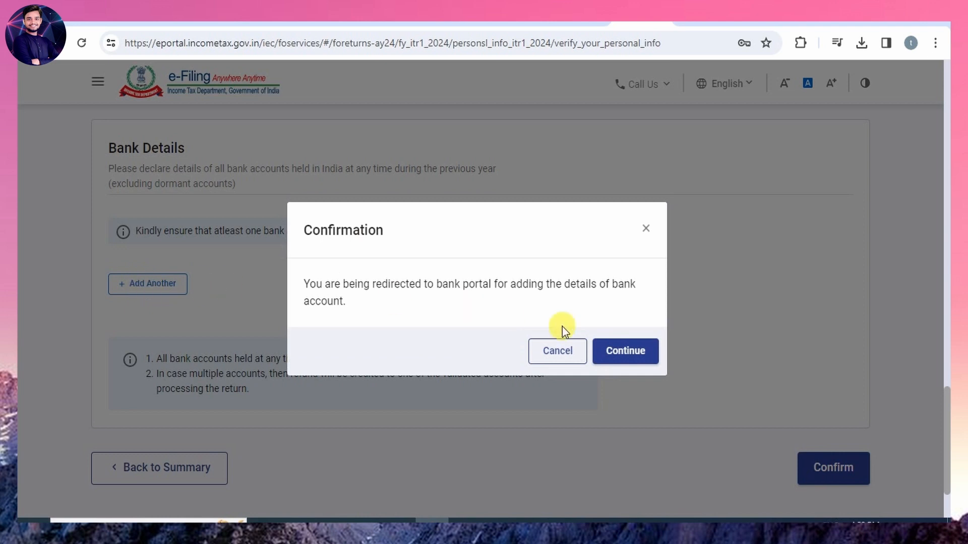
click(626, 351)
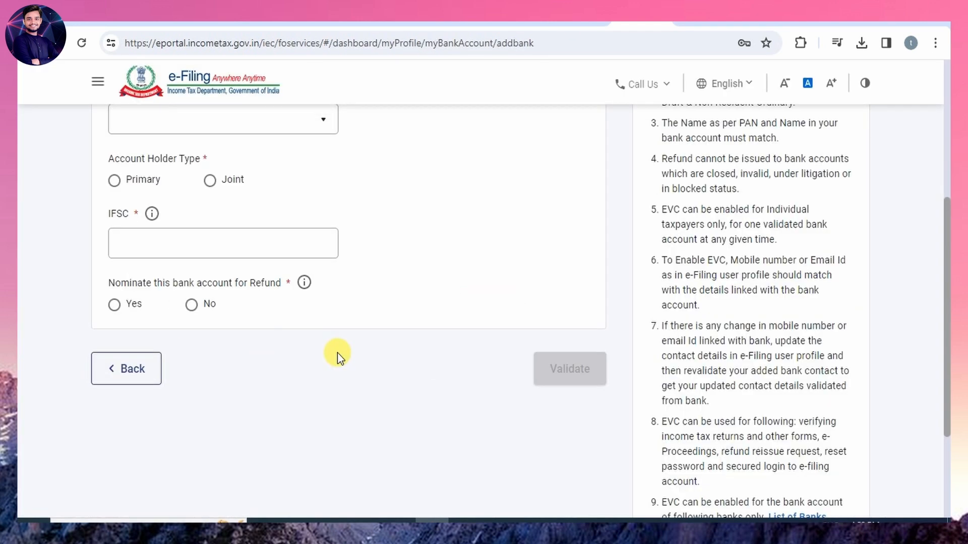
Choose Saving Bank Account as the account type in the bank details form and nominate the account for refund.
scroll(298, 367, up, 3)
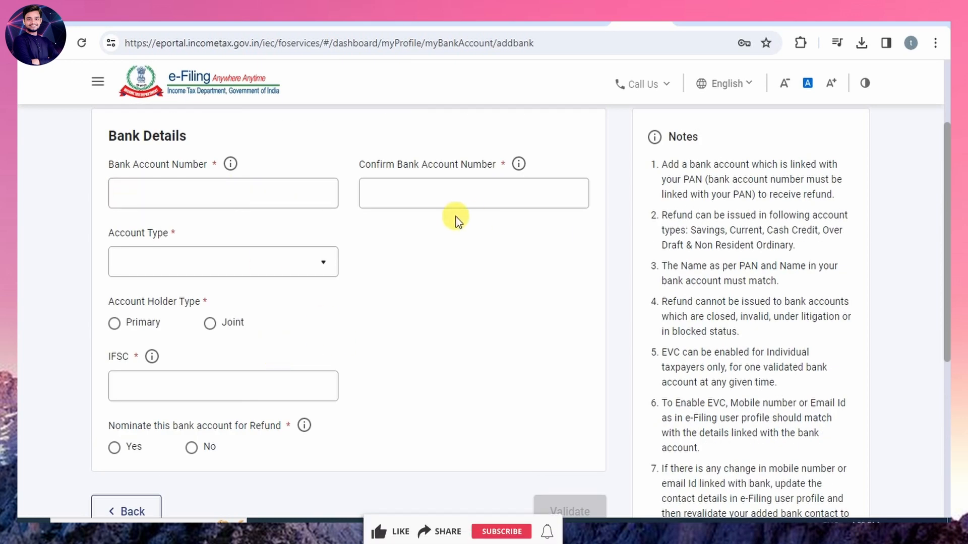
click(284, 272)
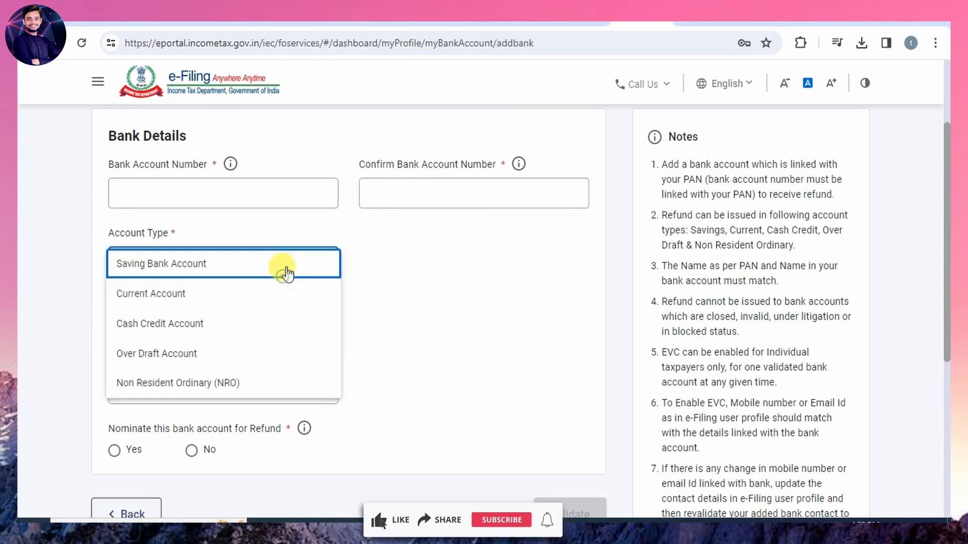
click(216, 265)
click(304, 267)
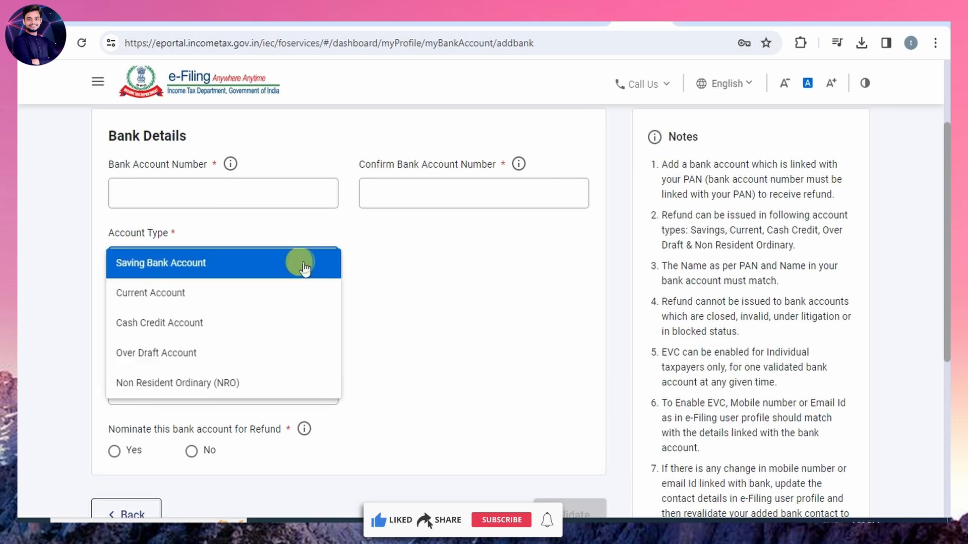
click(304, 267)
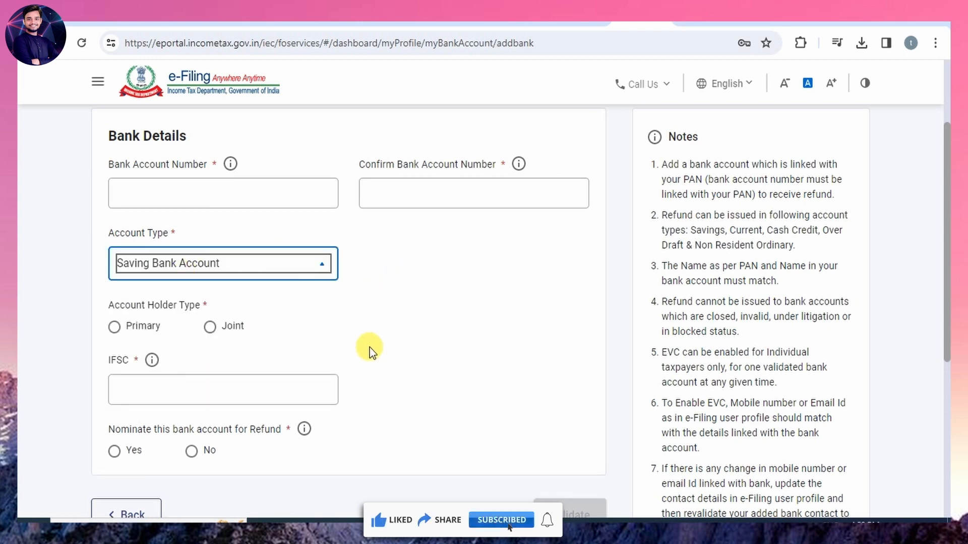
scroll(370, 347, down, 2)
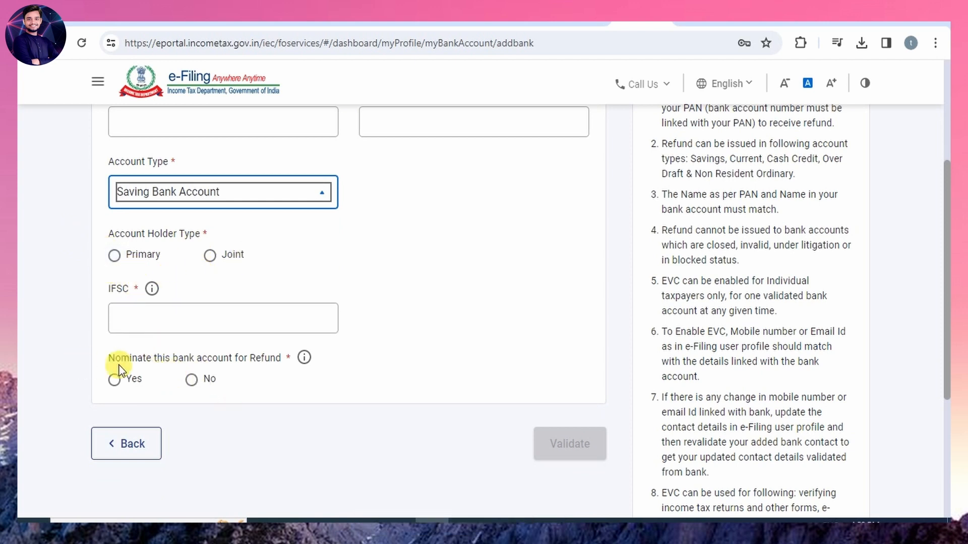
click(114, 380)
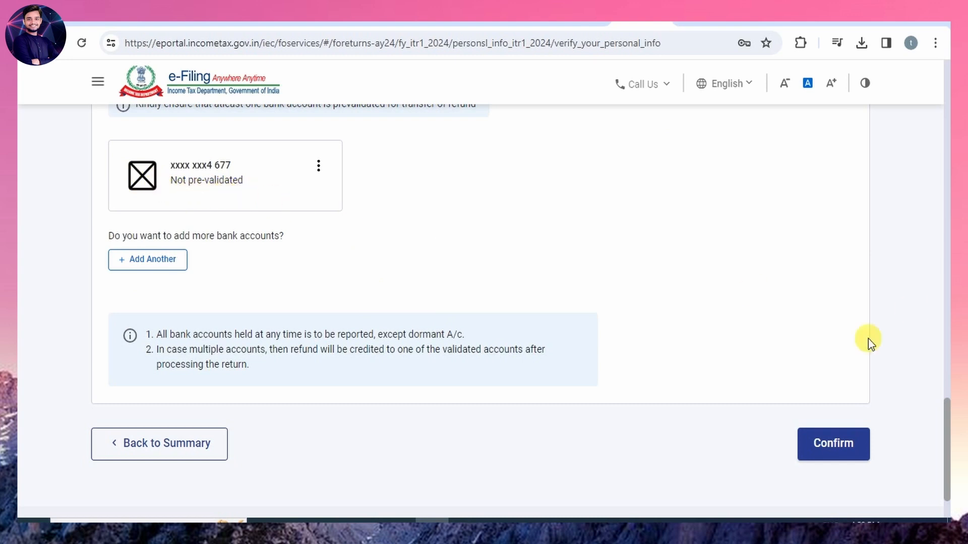
Confirm the personal information and enter the Gross Total Income section, skipping the salary exemption questions.
click(827, 448)
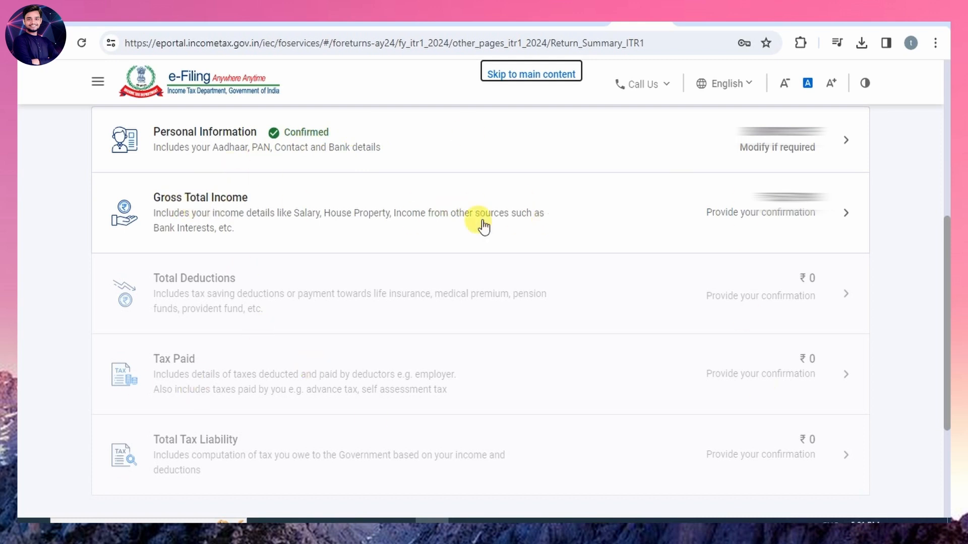
click(623, 219)
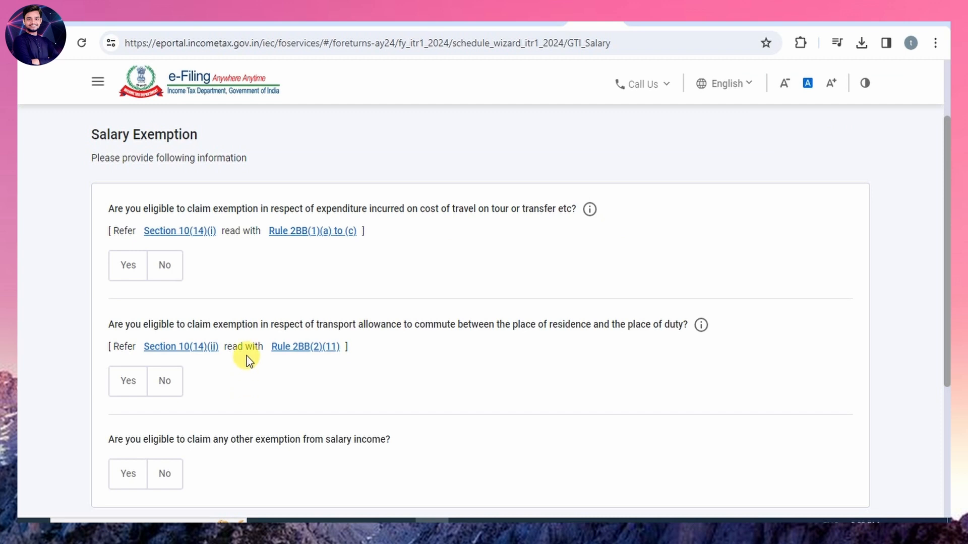
scroll(246, 356, down, 3)
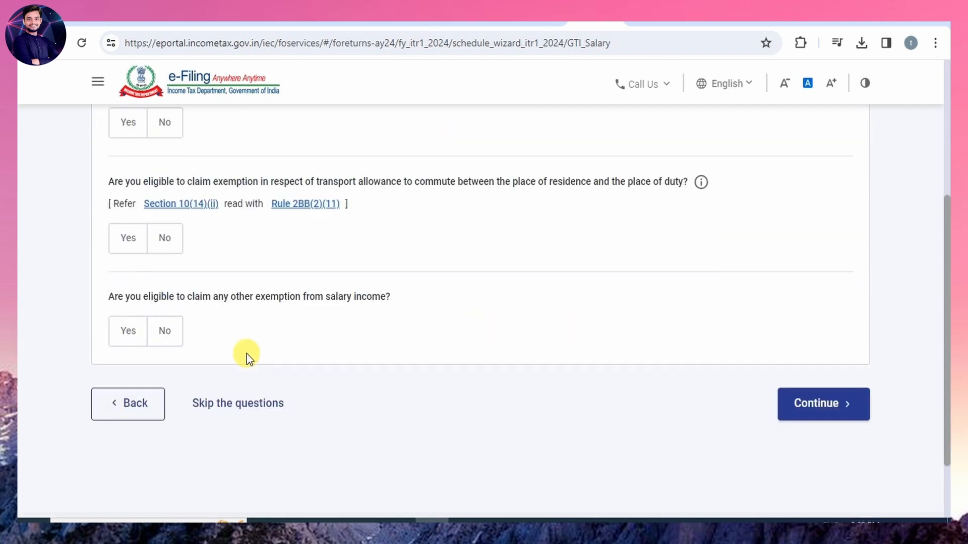
click(249, 406)
click(630, 359)
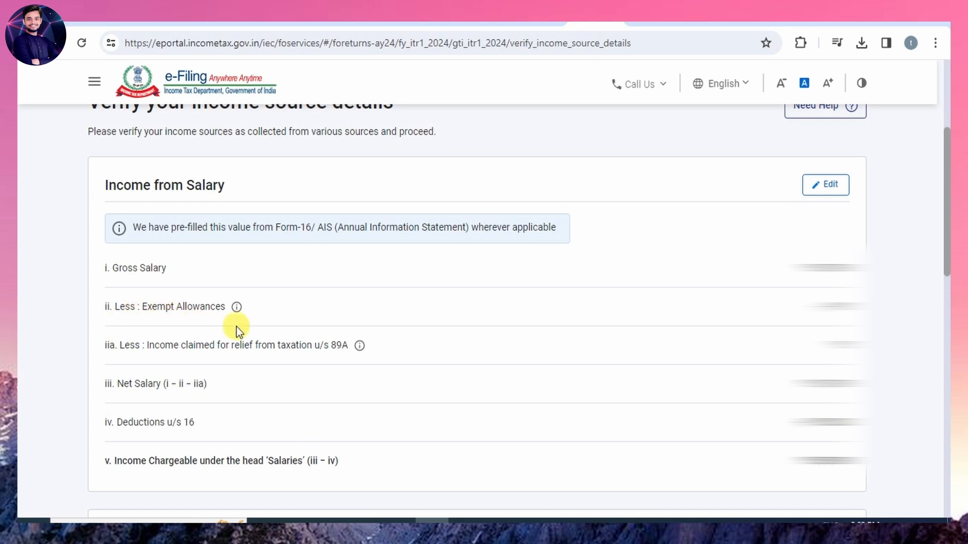
Start adding another entry under Income from other sources, skipping the preliminary questions to reach the entry form.
scroll(402, 335, down, 10)
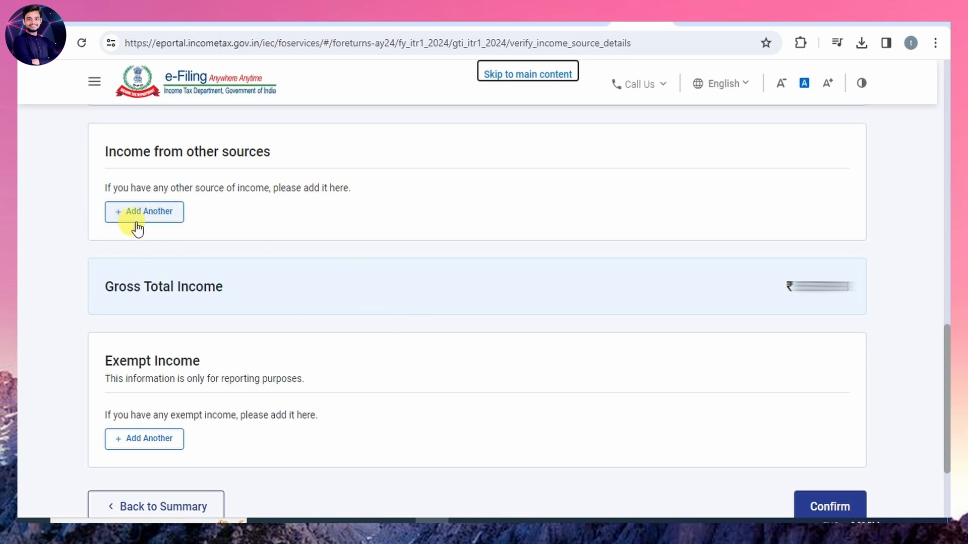
click(151, 214)
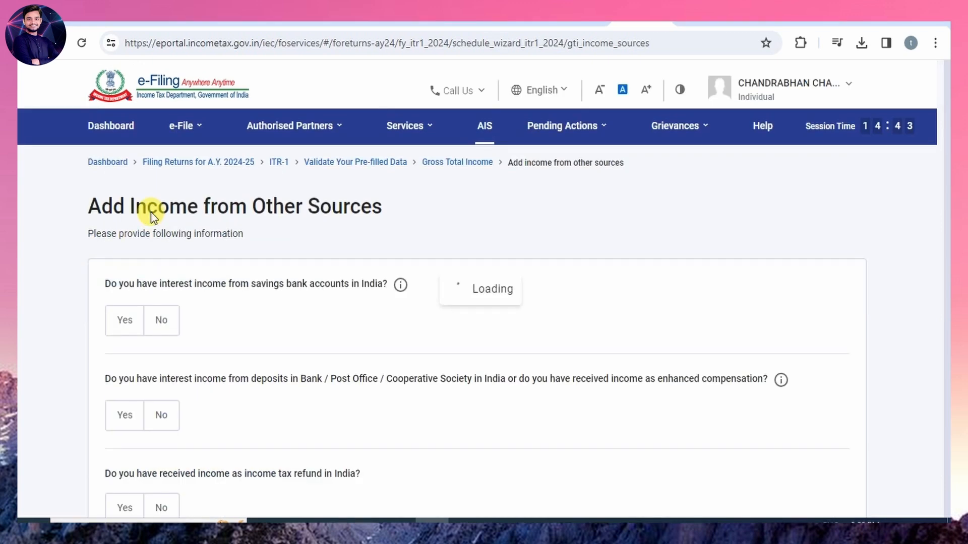
scroll(329, 360, down, 15)
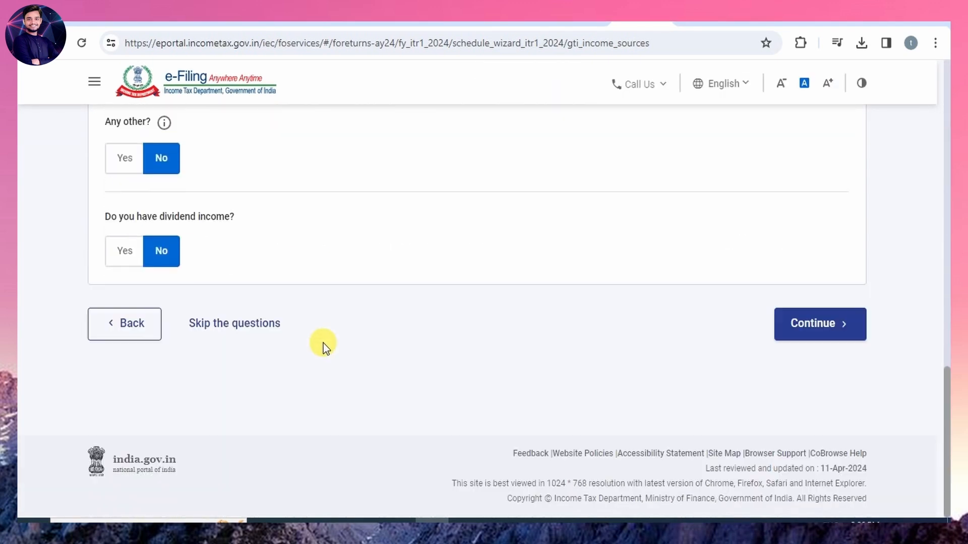
click(223, 326)
click(627, 363)
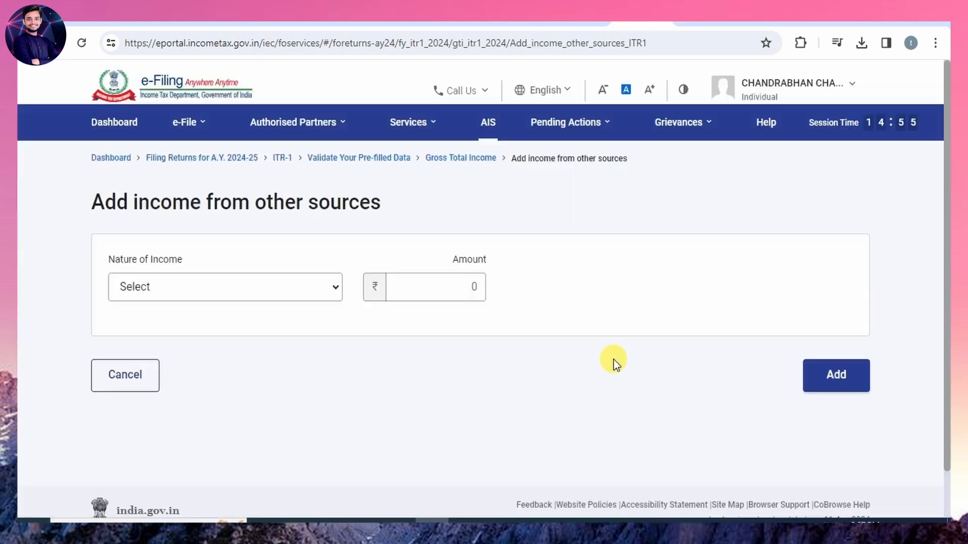
Examine the available natures of income from other sources and cancel without adding an entry.
click(265, 301)
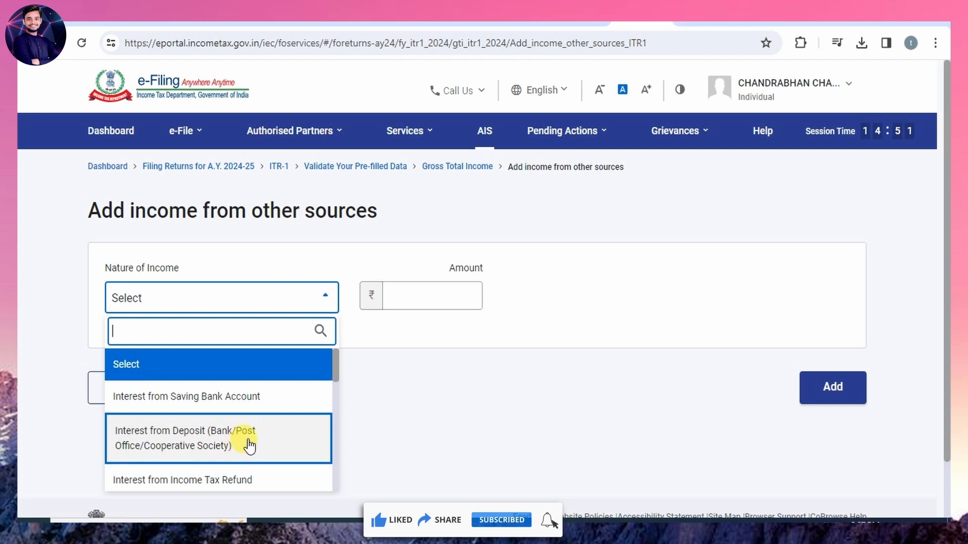
scroll(249, 446, down, 3)
scroll(216, 411, up, 2)
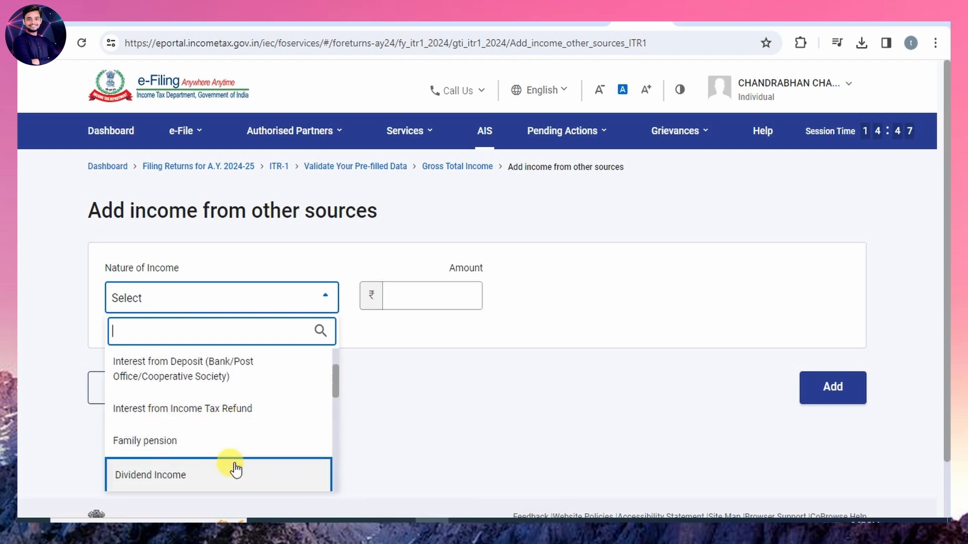
scroll(235, 470, down, 3)
scroll(277, 432, up, 2)
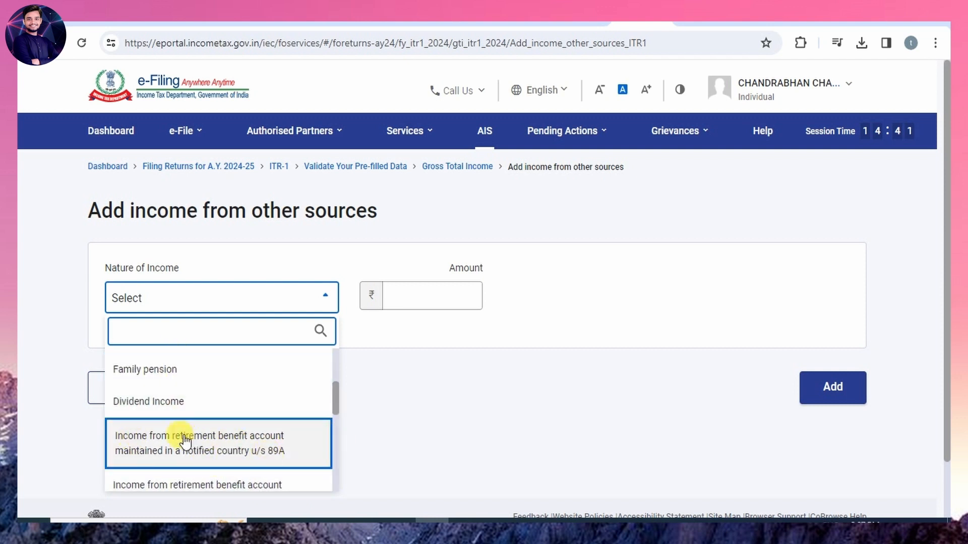
click(450, 360)
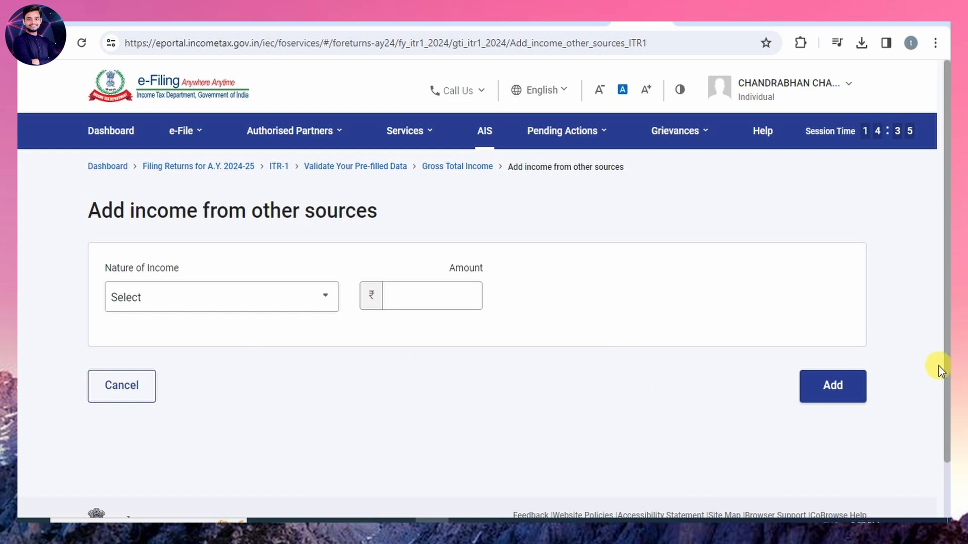
click(227, 303)
click(487, 413)
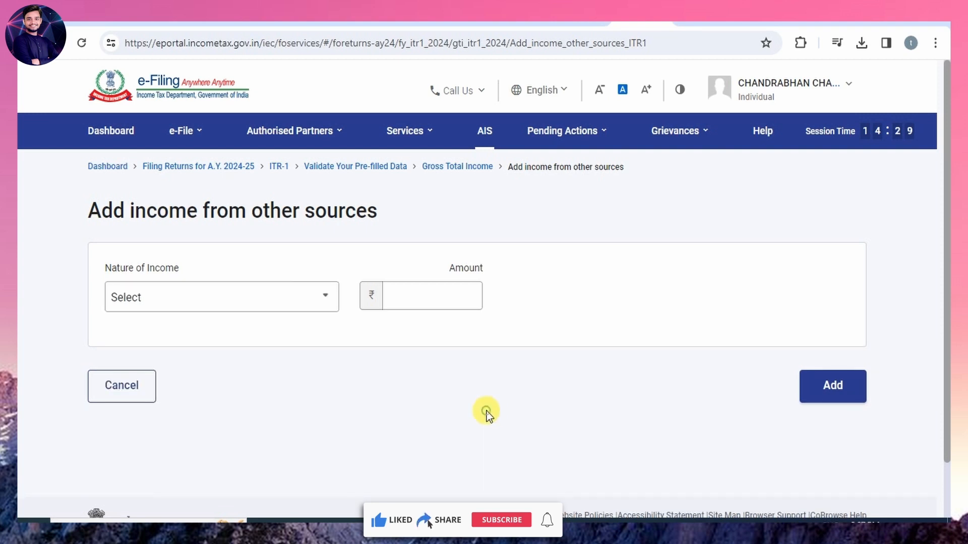
click(122, 386)
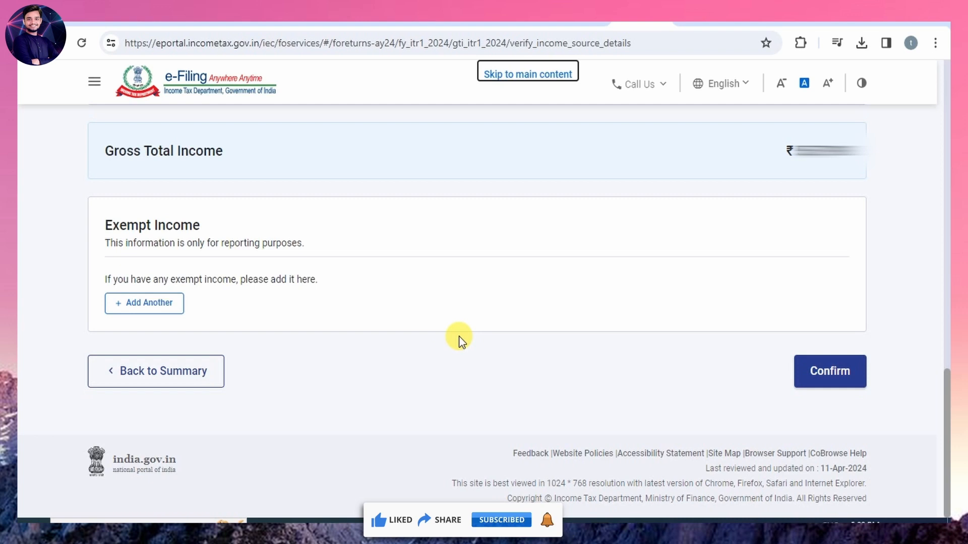
Try adding exempt income under Sec 10(17A)-Award instituted by Government and cancel the entry without an amount.
click(152, 307)
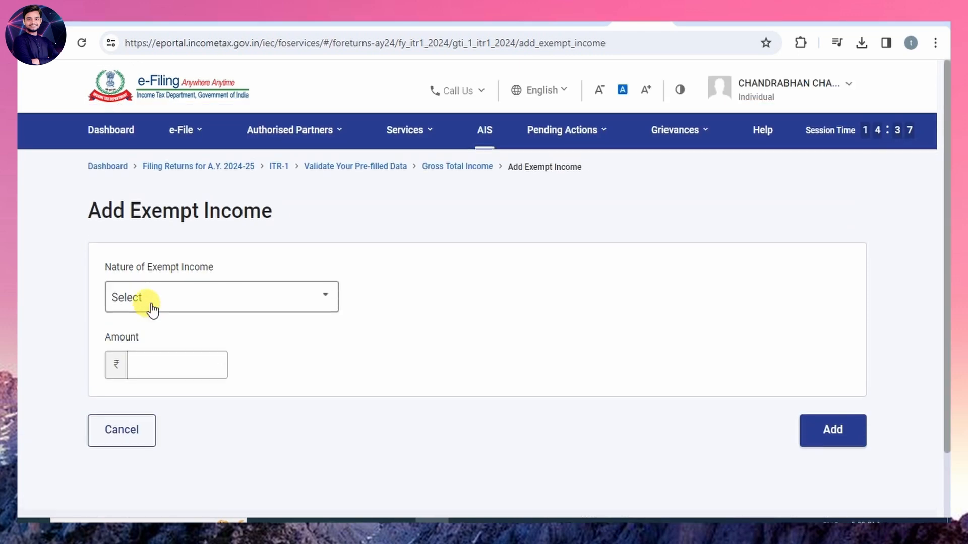
click(208, 314)
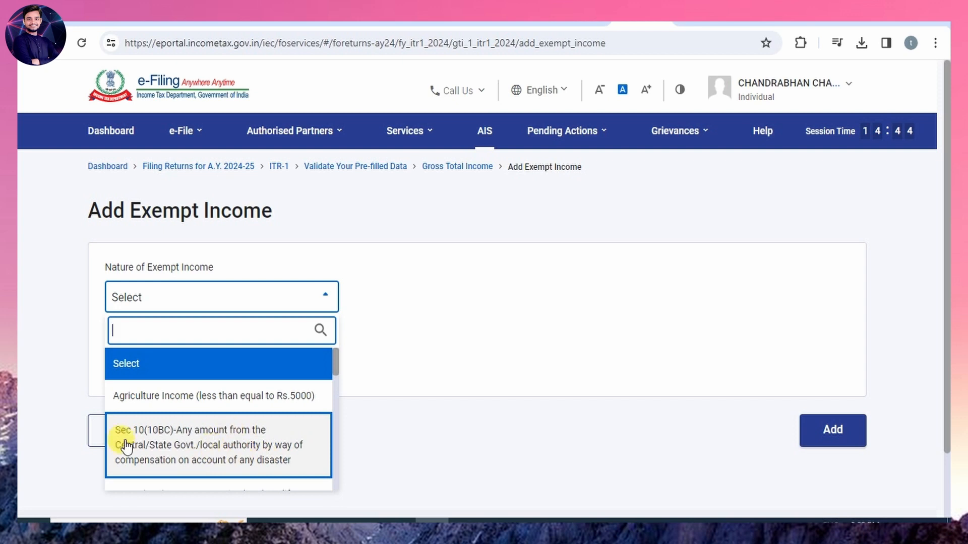
scroll(225, 454, down, 1)
scroll(225, 454, down, 3)
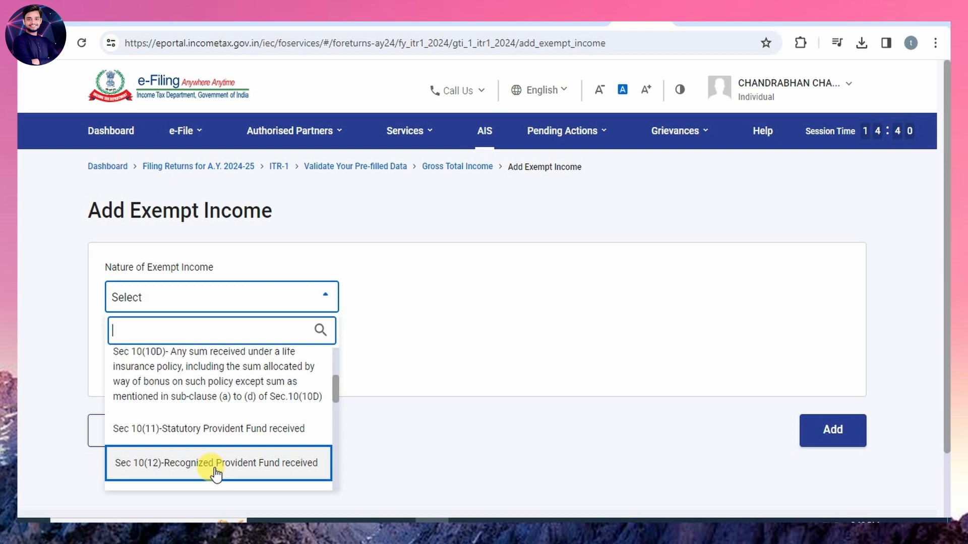
scroll(222, 410, down, 3)
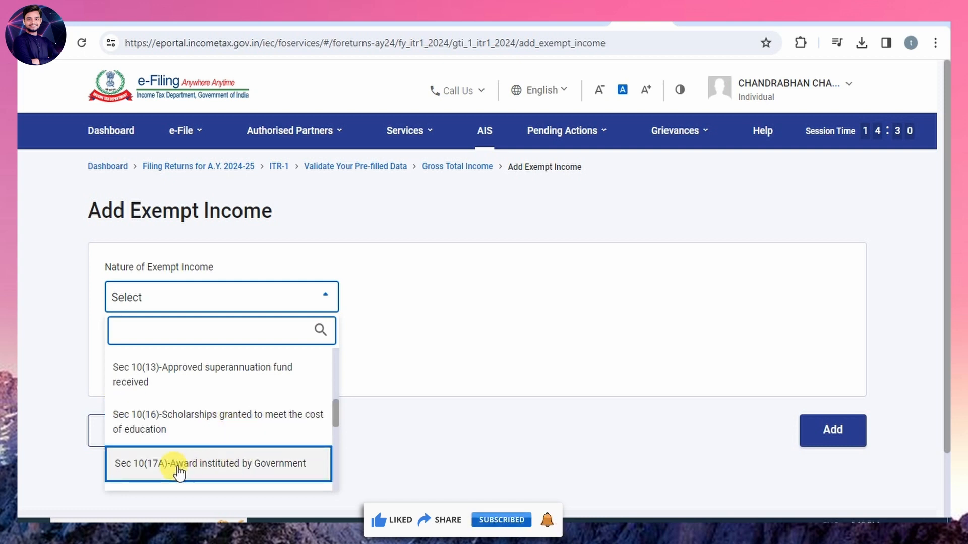
click(213, 464)
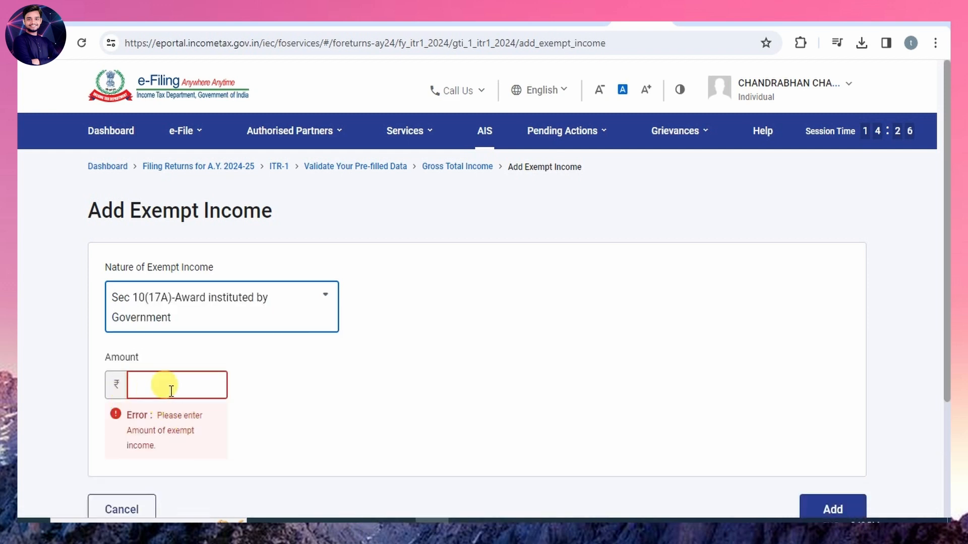
scroll(457, 402, down, 2)
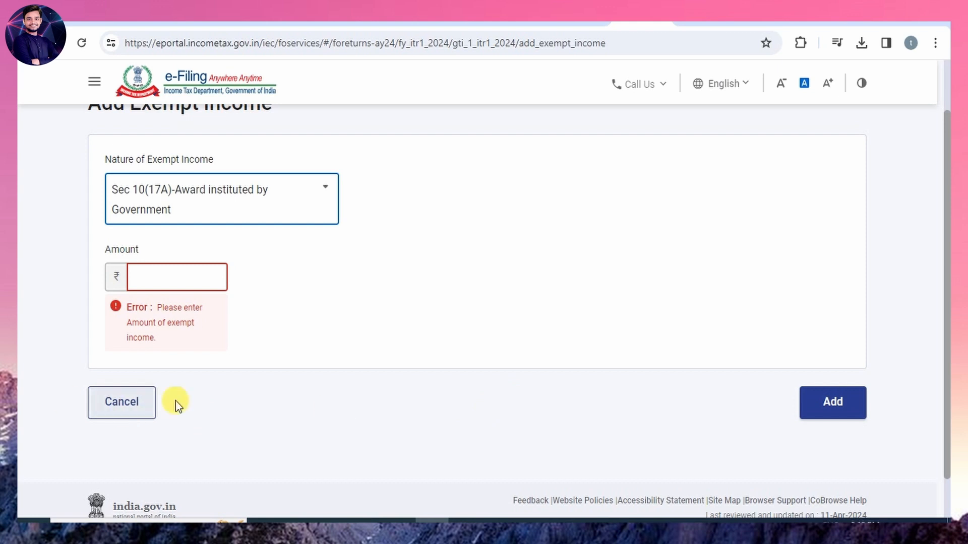
click(117, 409)
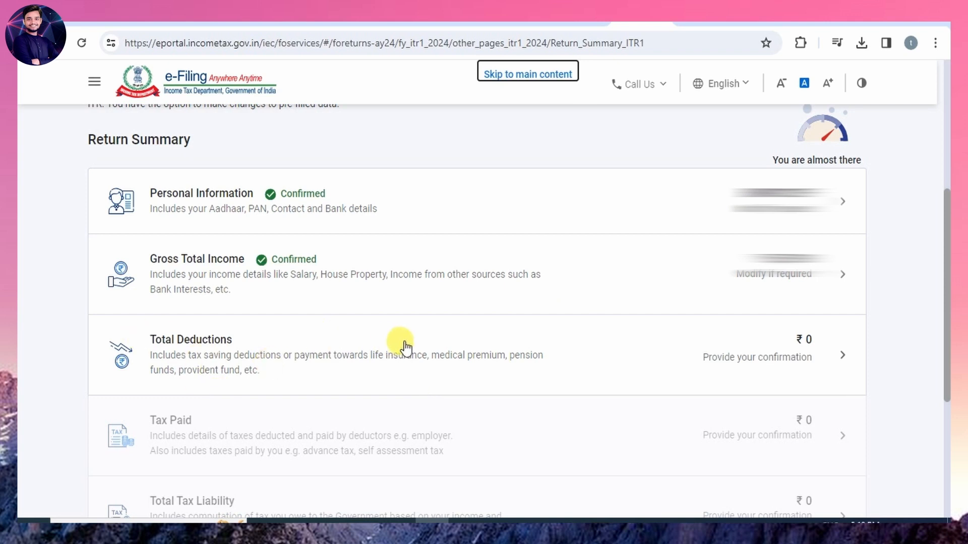
Open the return's Total Deductions section, show all deductions and examine which deduction sections can be claimed.
click(315, 342)
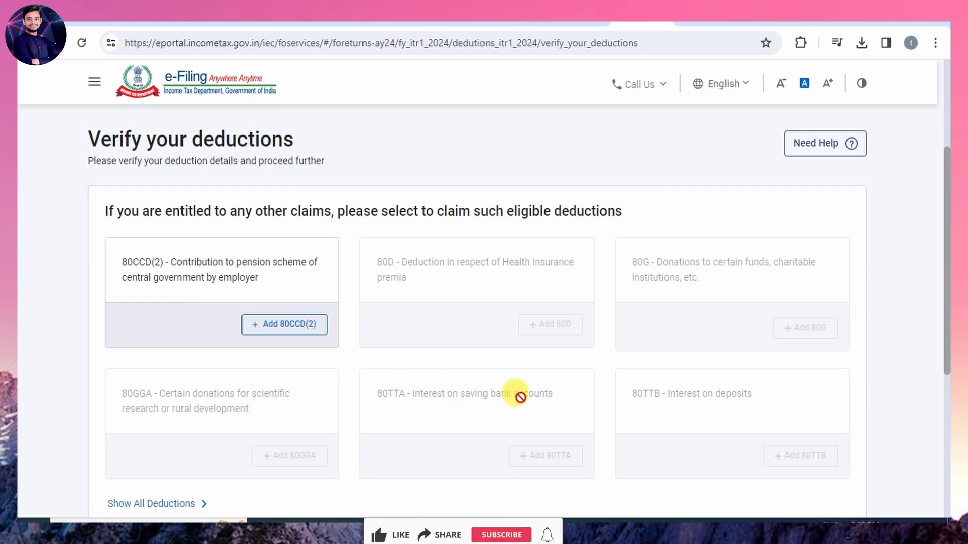
scroll(718, 436, down, 1)
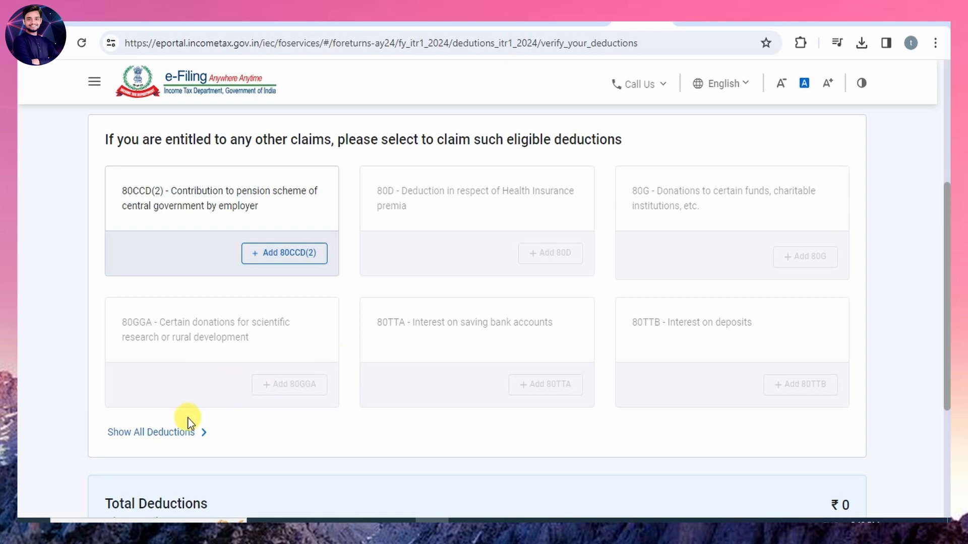
click(153, 434)
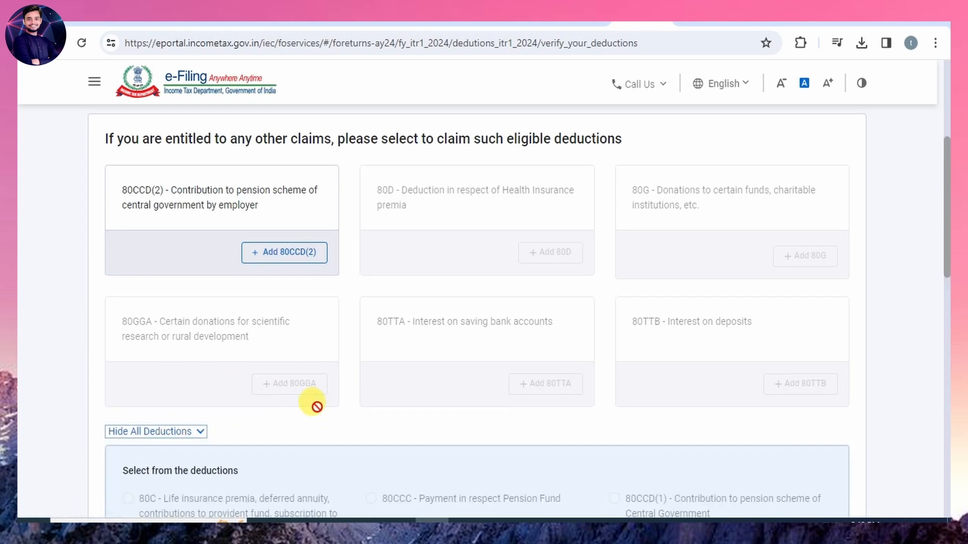
scroll(317, 407, down, 7)
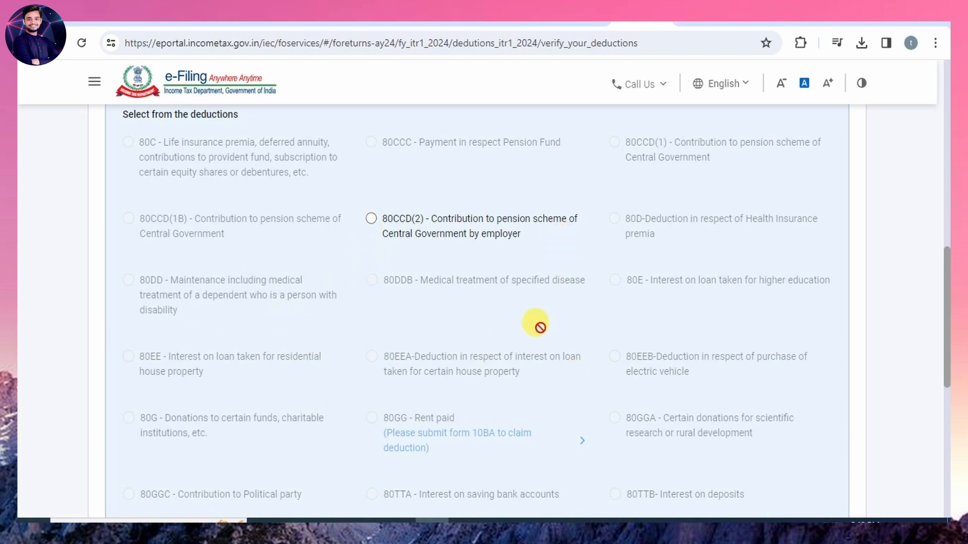
scroll(527, 353, down, 4)
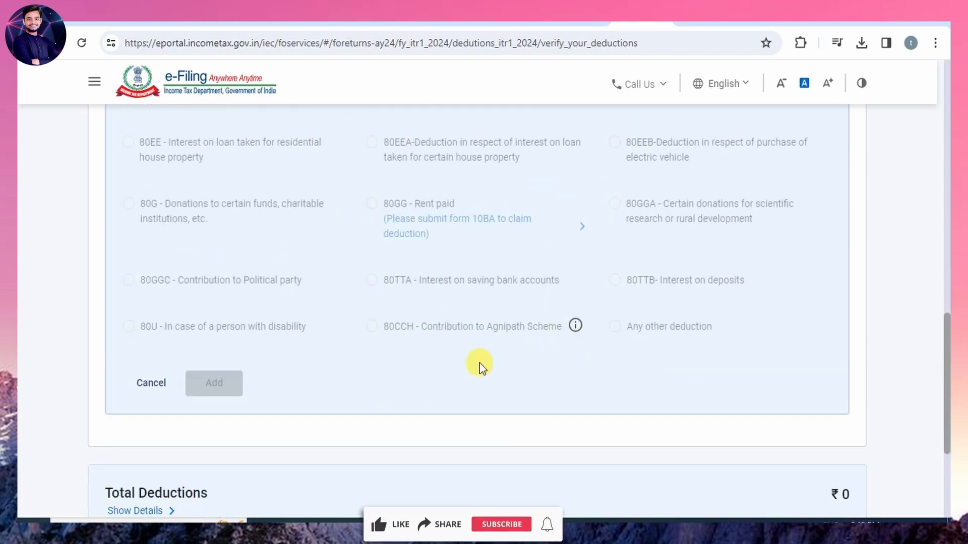
scroll(416, 401, down, 4)
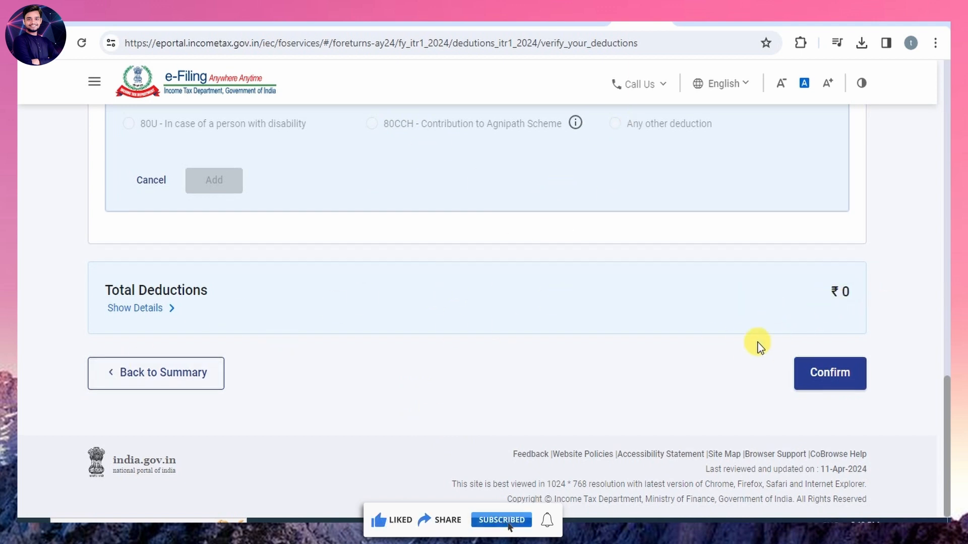
scroll(759, 343, up, 4)
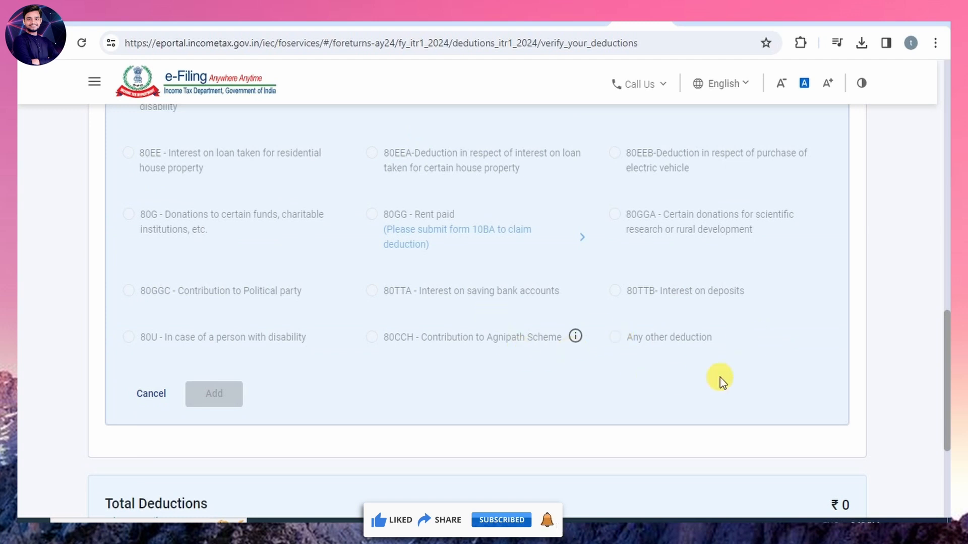
scroll(720, 377, down, 4)
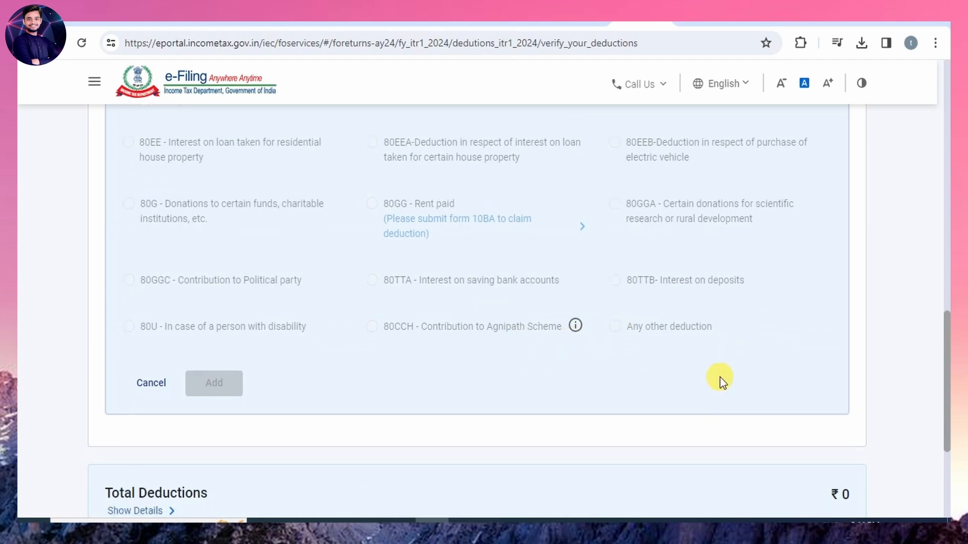
Confirm the return's Total Deductions section without adding a deduction, and check and confirm the Tax Paid section.
click(841, 376)
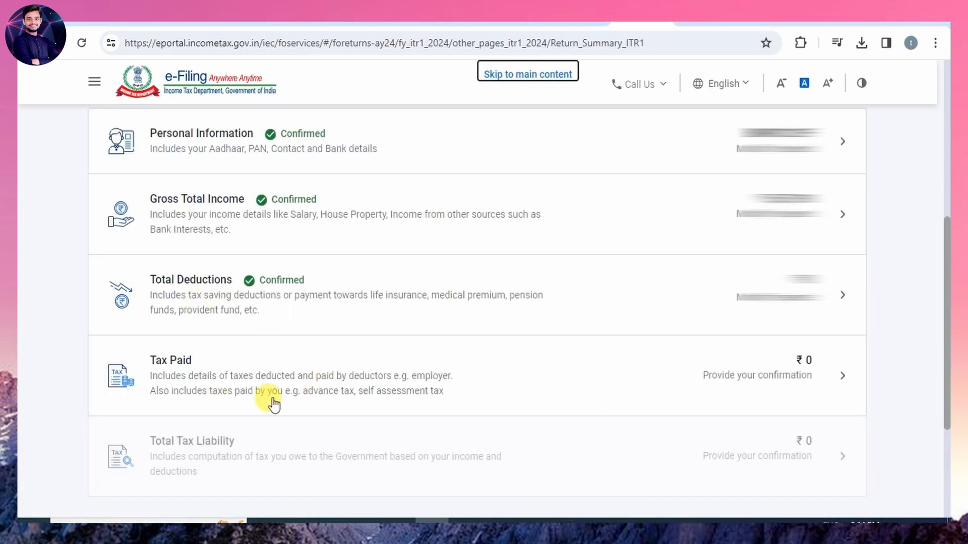
scroll(463, 373, up, 1)
click(461, 375)
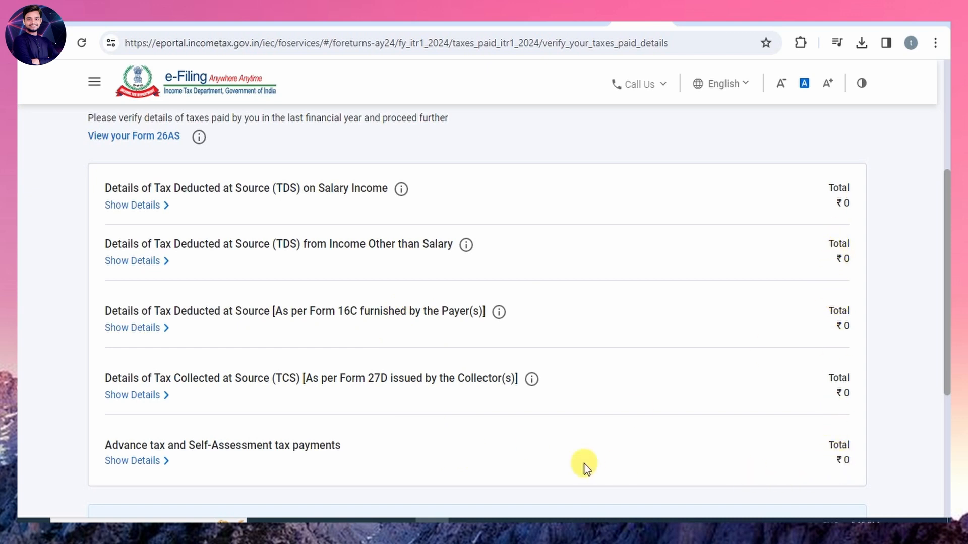
scroll(692, 427, down, 3)
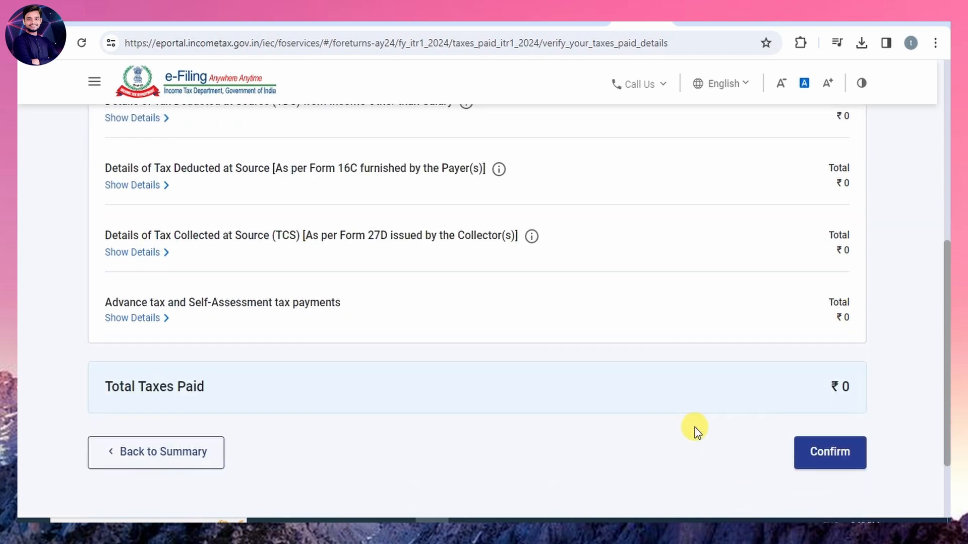
click(829, 454)
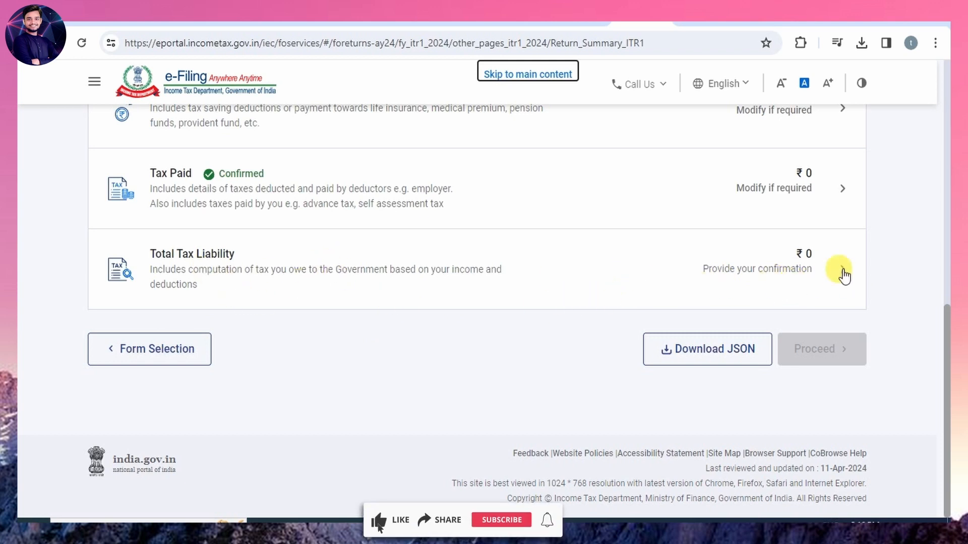
Open the Total Tax Liability section, review the computation of tax, interest and fees, and confirm it.
click(366, 274)
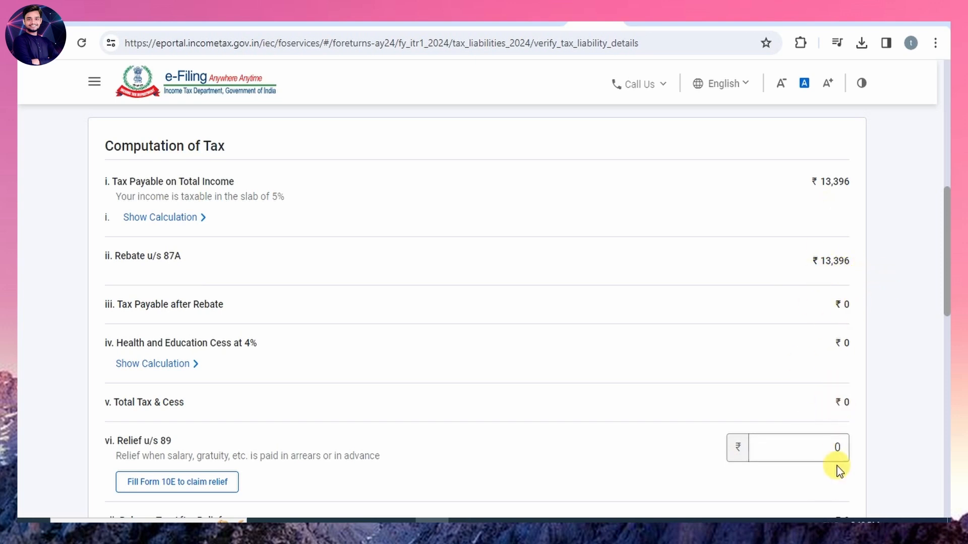
scroll(857, 443, down, 2)
scroll(882, 425, down, 5)
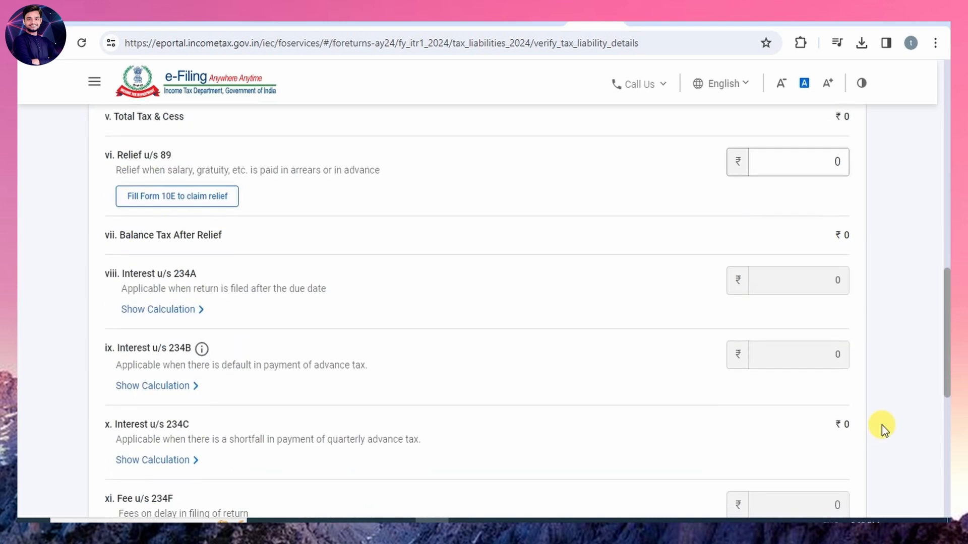
scroll(882, 425, down, 4)
scroll(882, 419, down, 2)
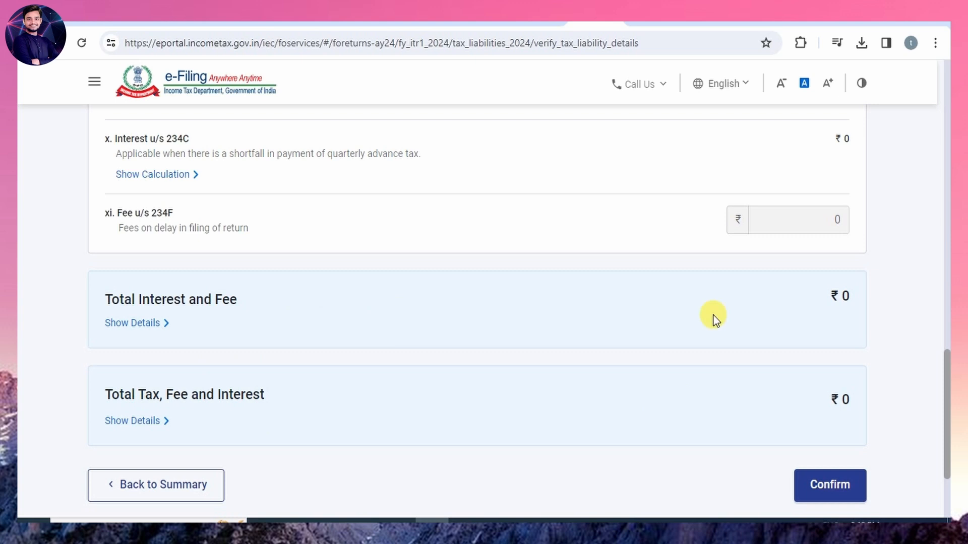
click(831, 485)
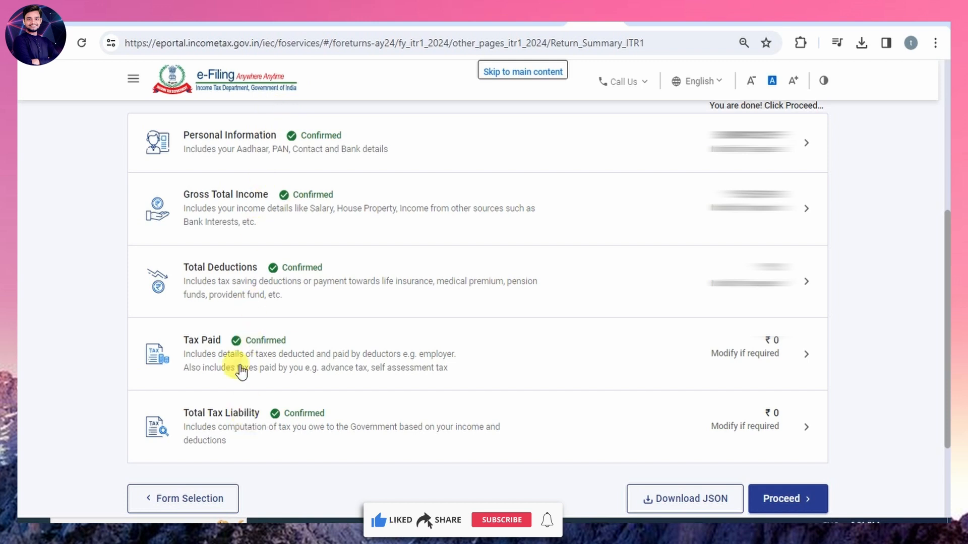
Proceed from the confirmed return summary to the tax summary, download it and review the amount payable.
click(790, 500)
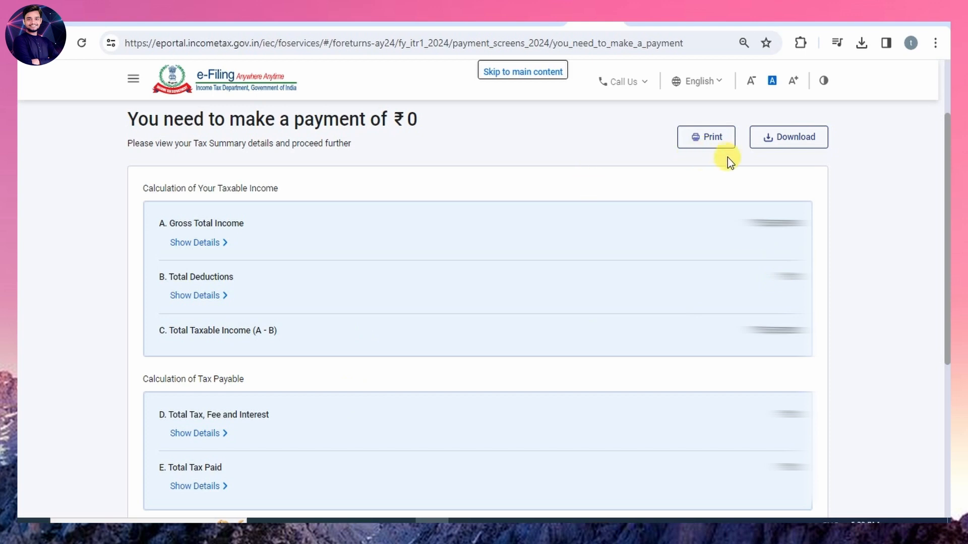
click(795, 145)
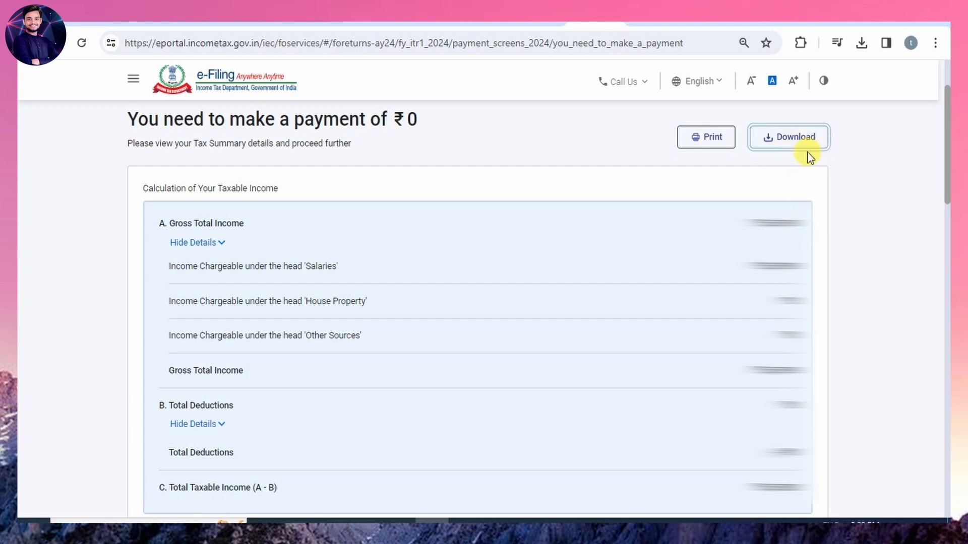
scroll(590, 382, down, 15)
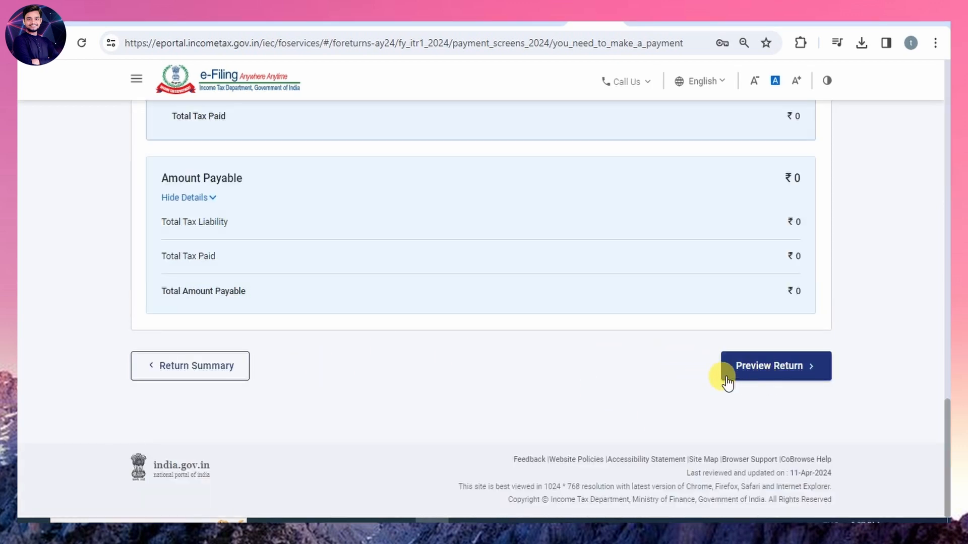
Continue to the return's declaration, accept it in the capacity of Self and proceed to the full return preview.
click(795, 376)
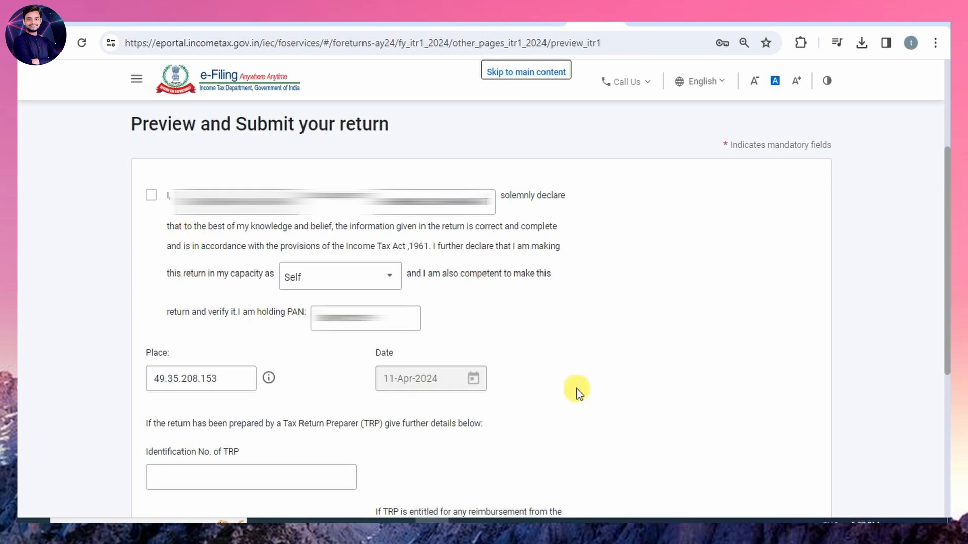
click(150, 196)
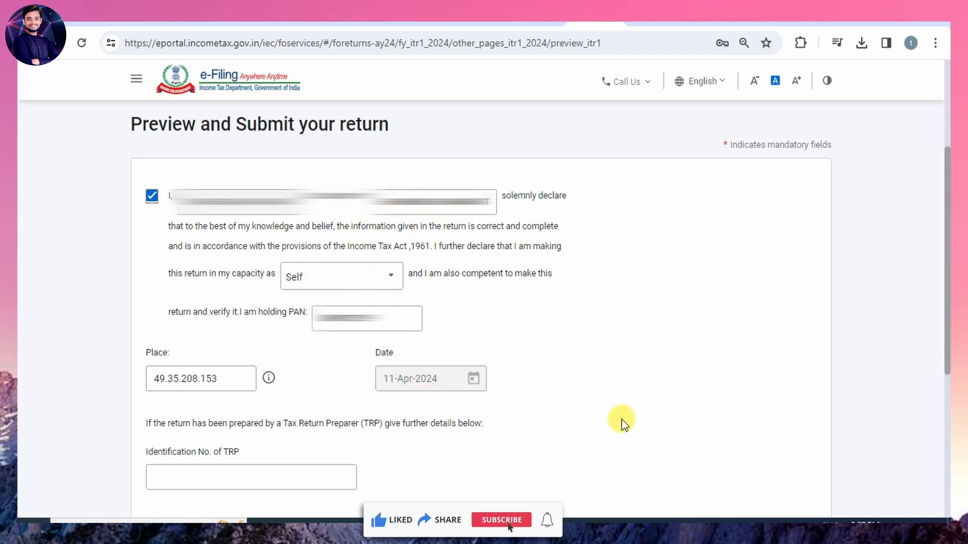
scroll(624, 414, down, 5)
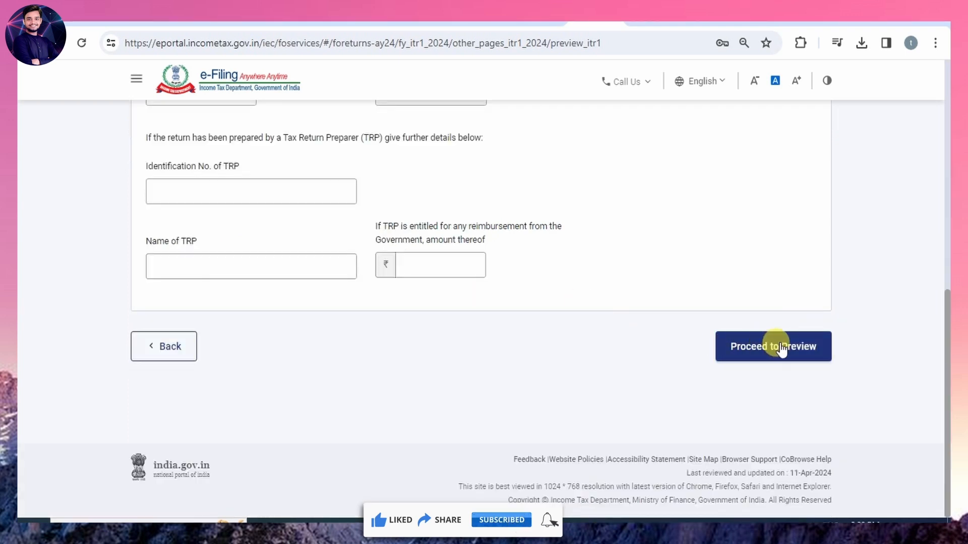
click(784, 352)
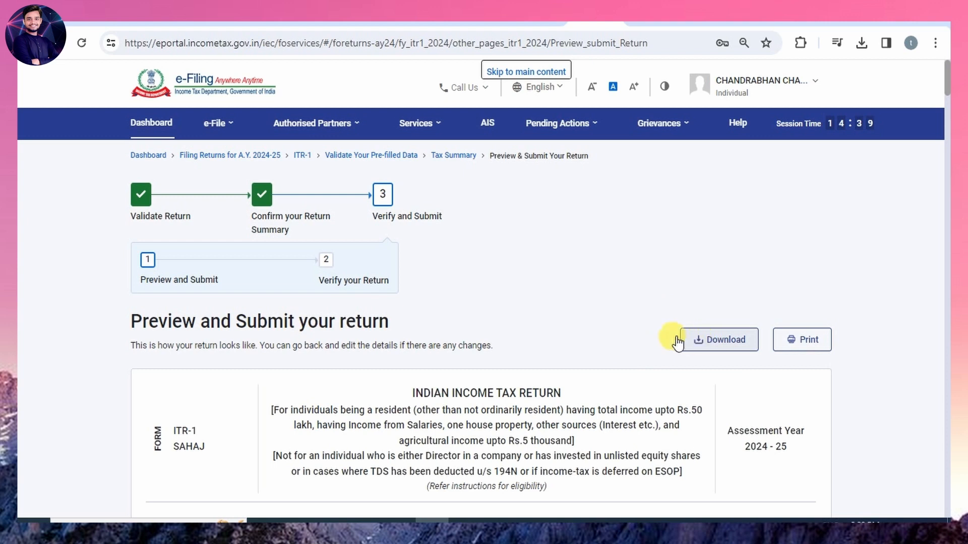
Download the previewed ITR-1 return and take it through validation to the verification stage.
click(721, 344)
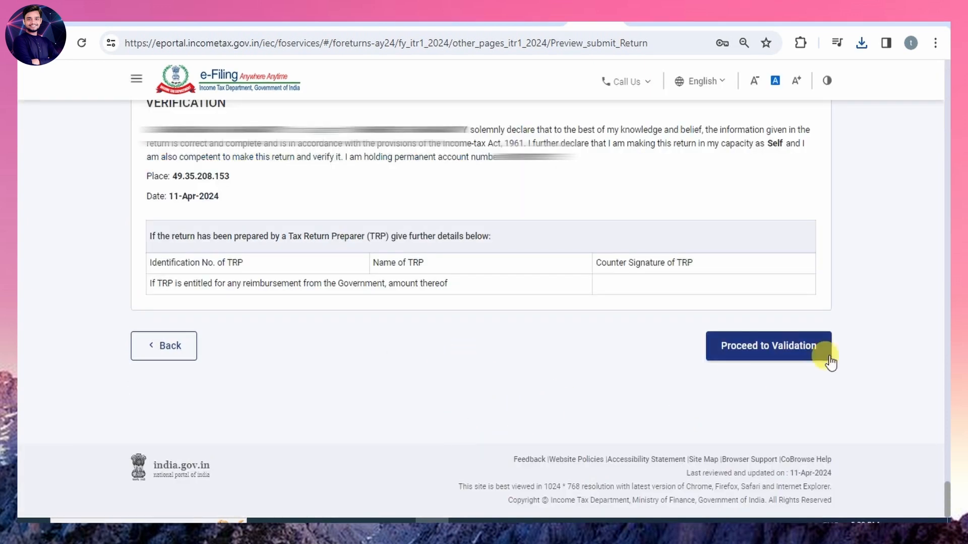
click(770, 353)
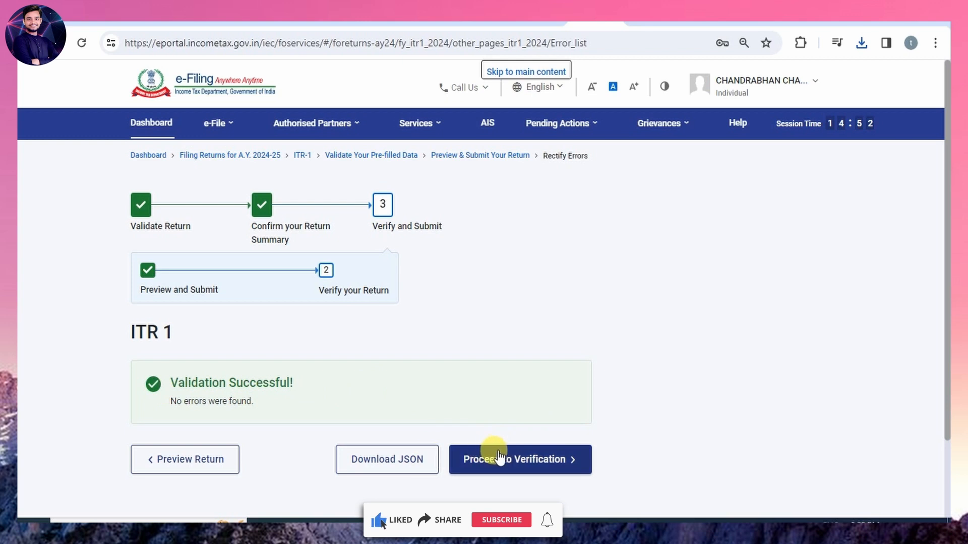
click(545, 460)
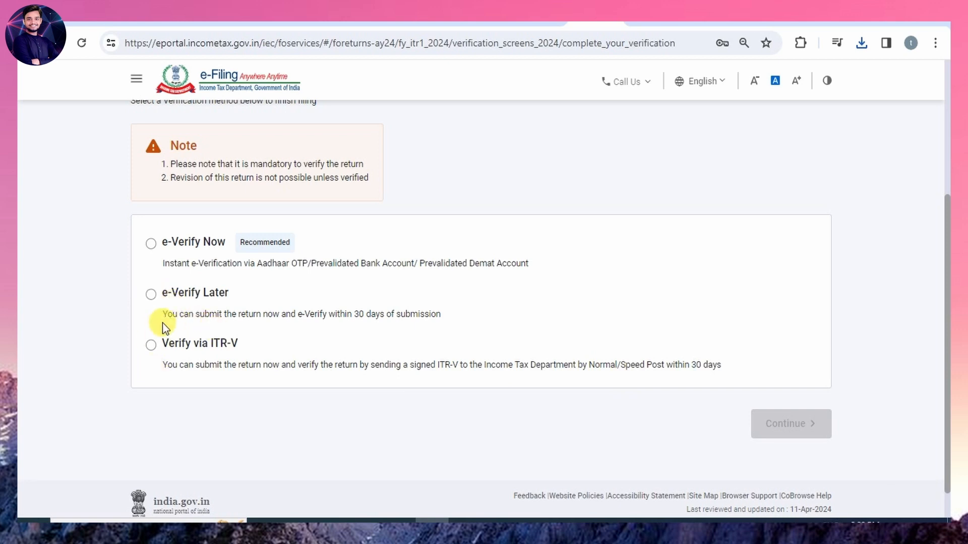
Choose e-Verify Now using an OTP on the Aadhaar-registered mobile number, agree to validate the Aadhaar details and generate the OTP.
click(152, 245)
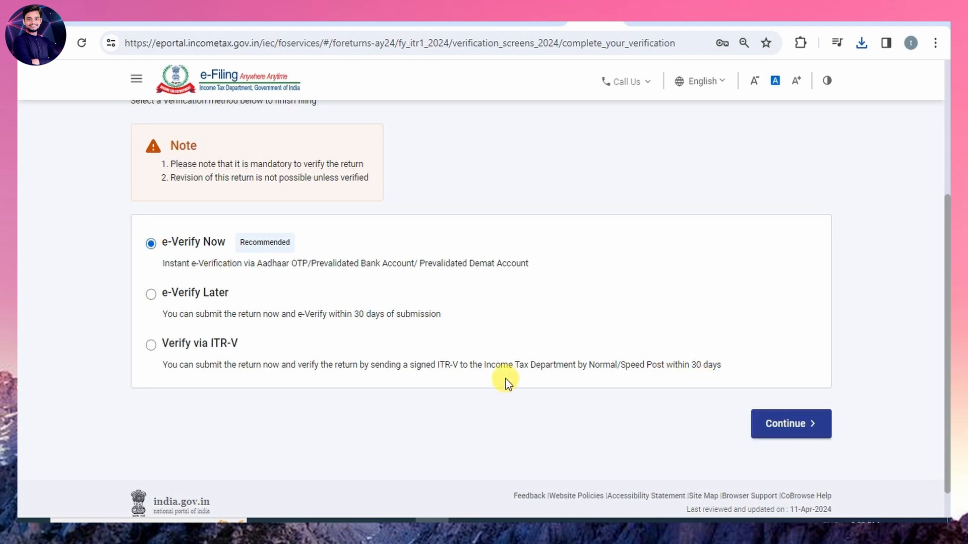
click(788, 424)
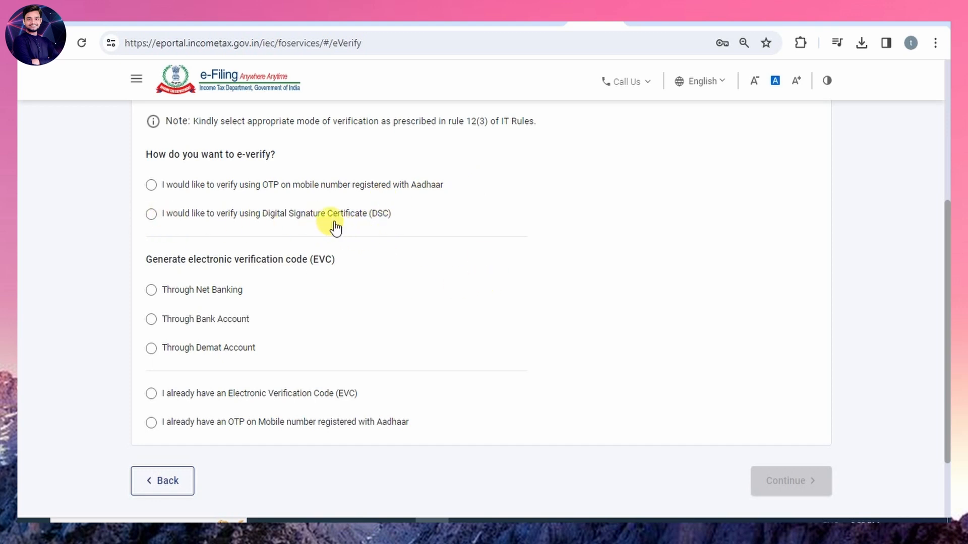
click(151, 185)
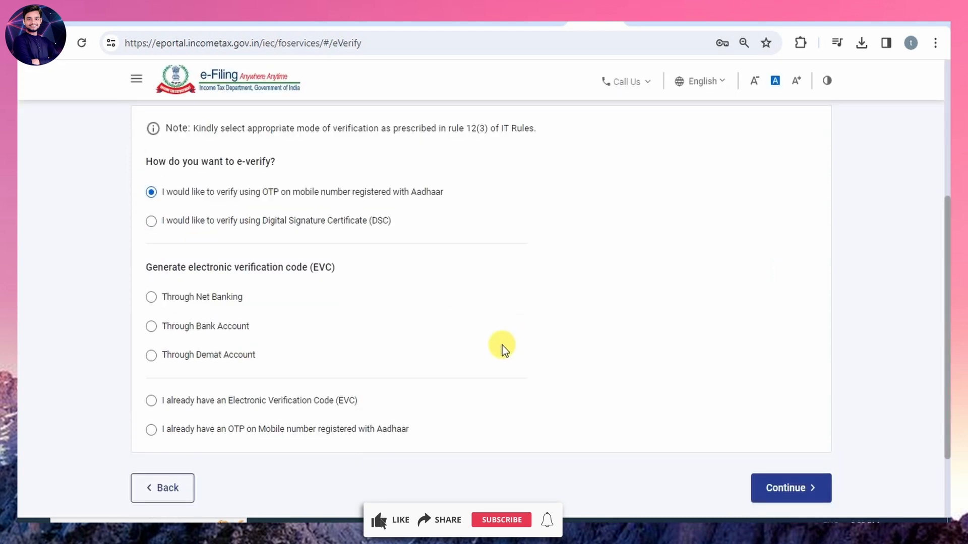
click(777, 484)
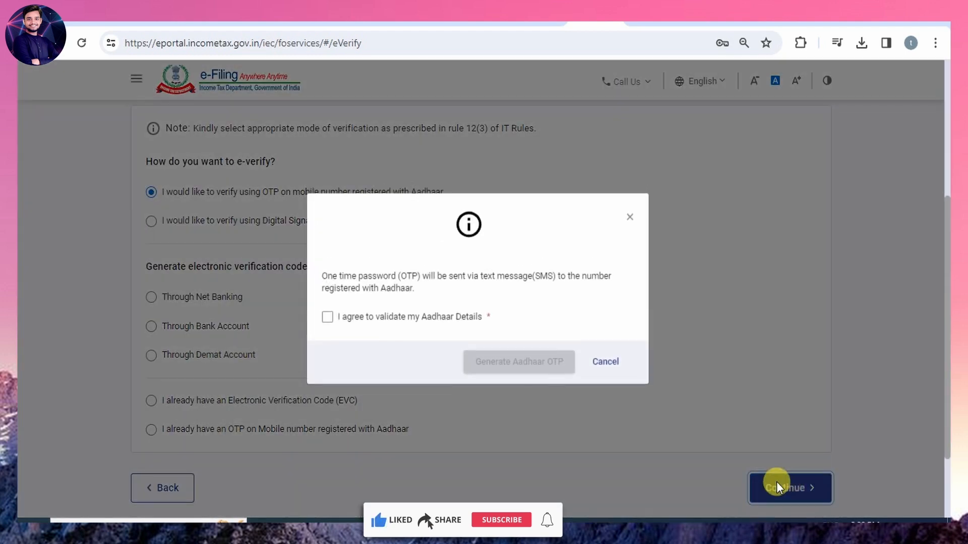
click(326, 316)
click(514, 363)
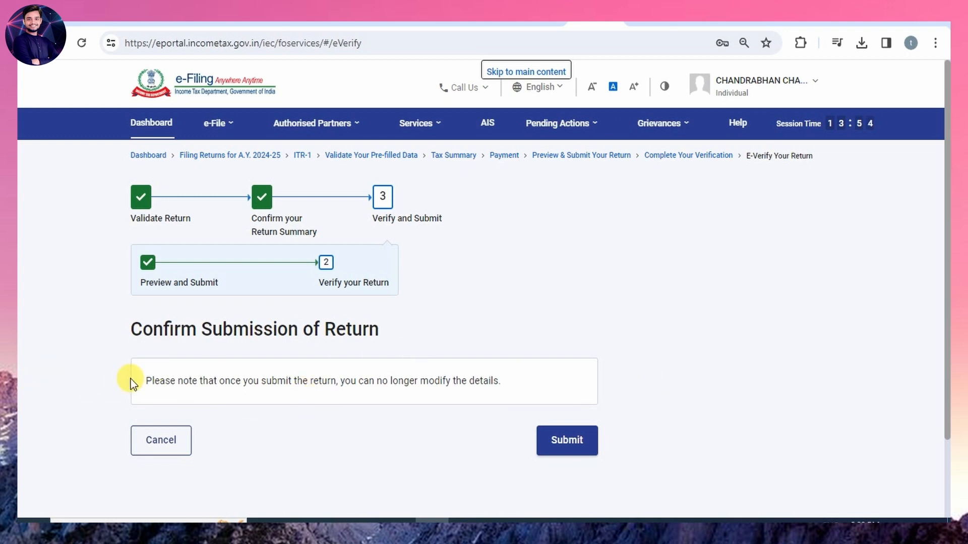
Submit the verified return and go to the dashboard to see the A.Y. 2024-25 filing status.
click(559, 446)
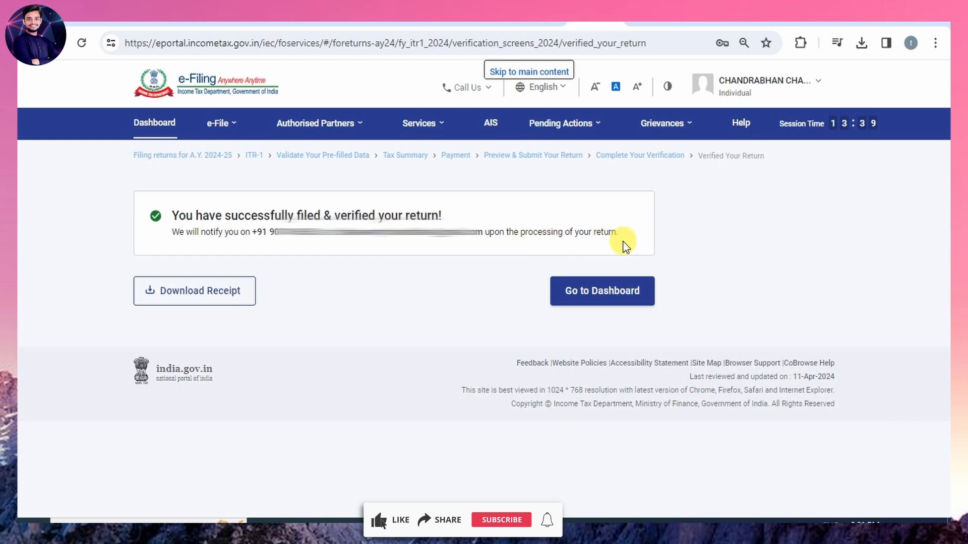
click(612, 297)
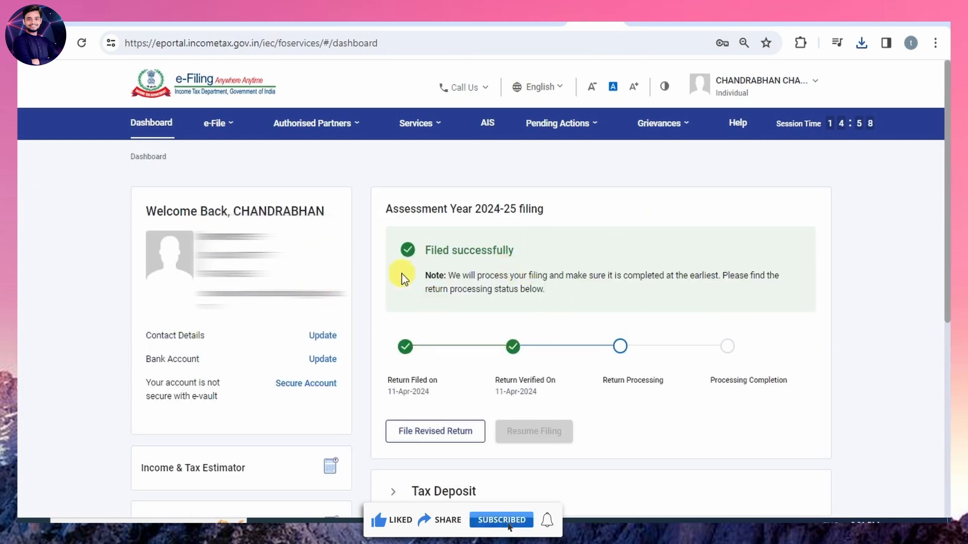